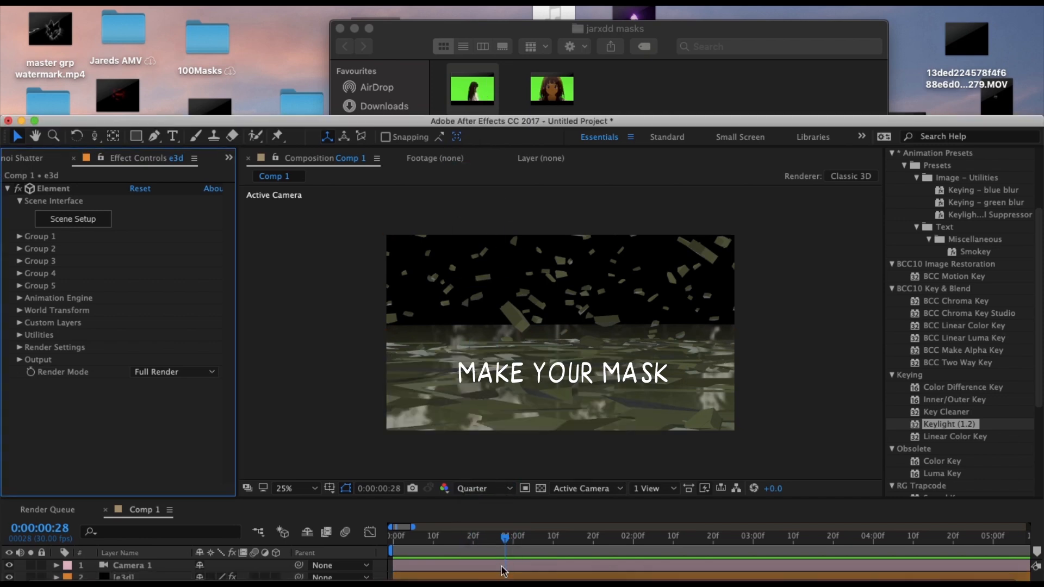
Add hyouak mask 2.mov as the top layer of Comp 1 and key out its green background with Keylight (1.2).
click(649, 122)
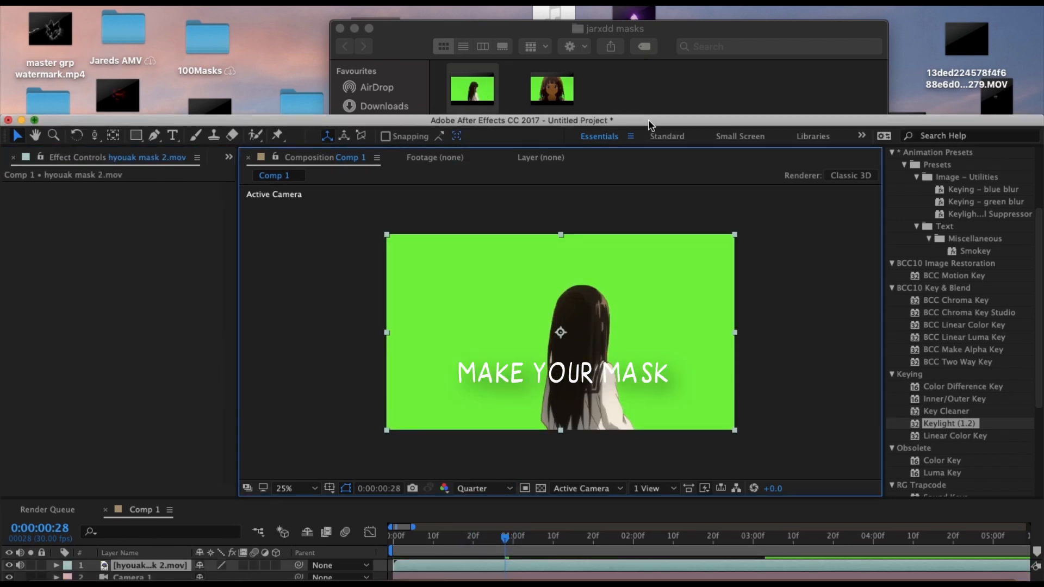
double_click(648, 122)
drag(932, 303, 331, 193)
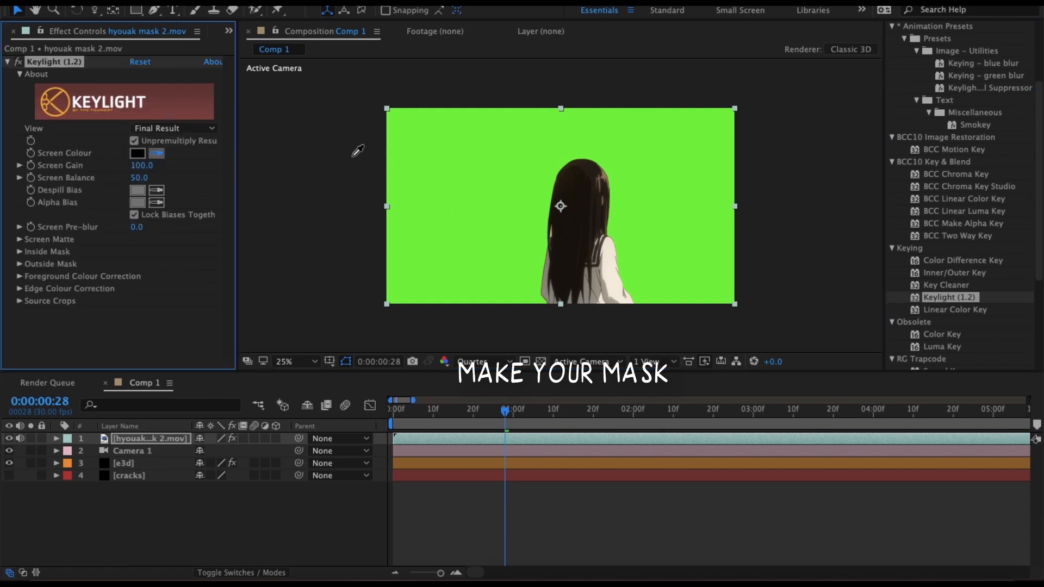
click(449, 160)
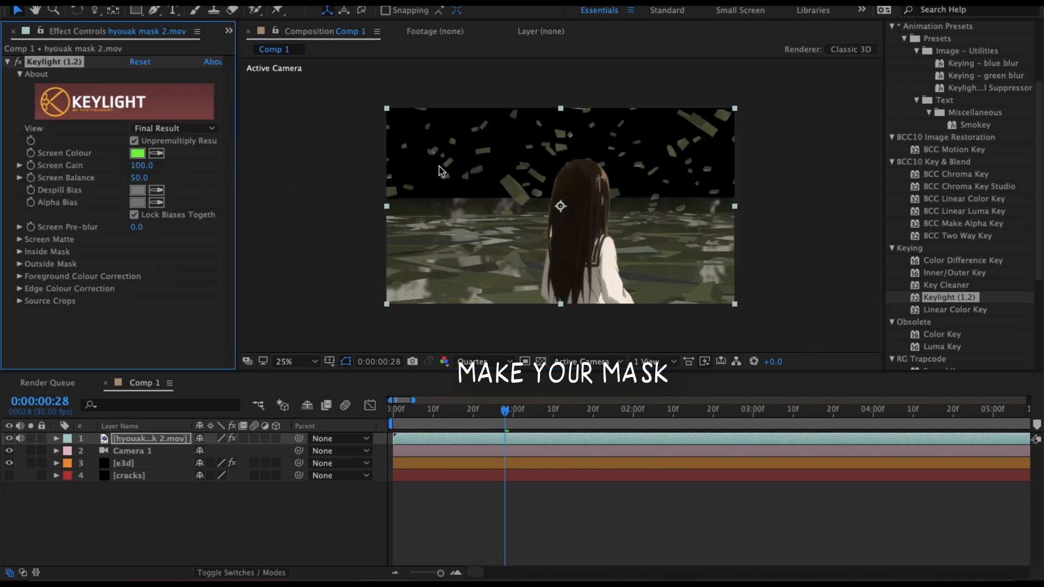
Pre-compose the keyed hyouak mask 2.mov layer as hyouak mask 2.mov Comp 5, moving all attributes into the new composition.
click(494, 439)
key(ctrl+shift+c)
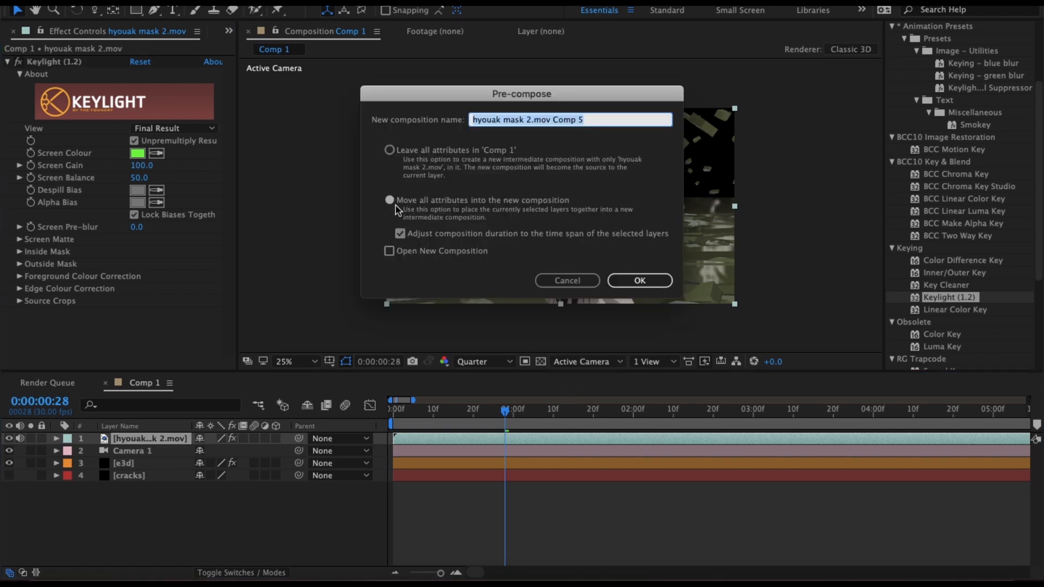
click(639, 280)
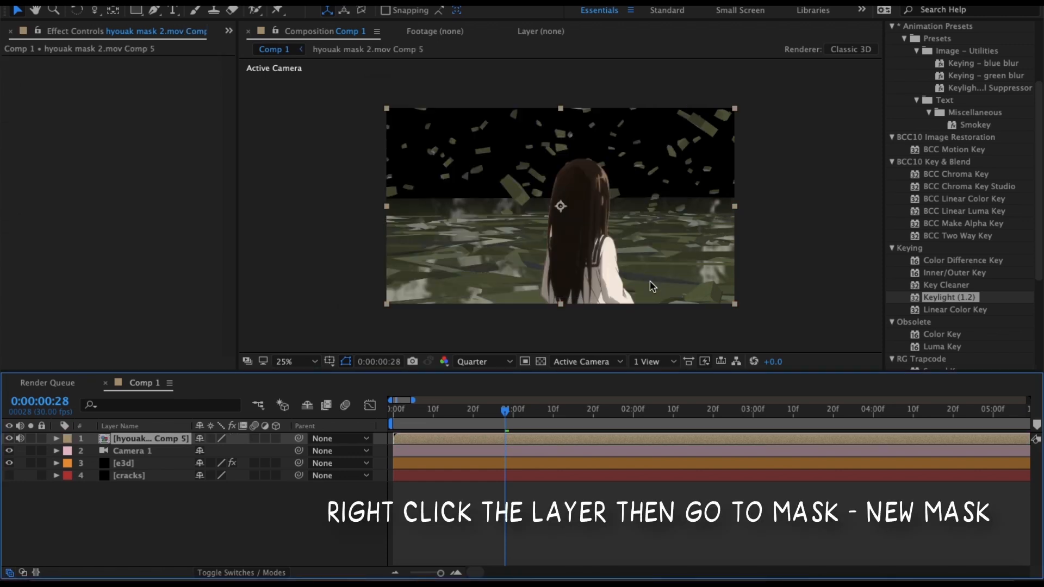
Add a new full-frame mask to the pre-composed hyouak mask 2.mov Comp 5 layer.
right_click(529, 435)
mouse_move(637, 54)
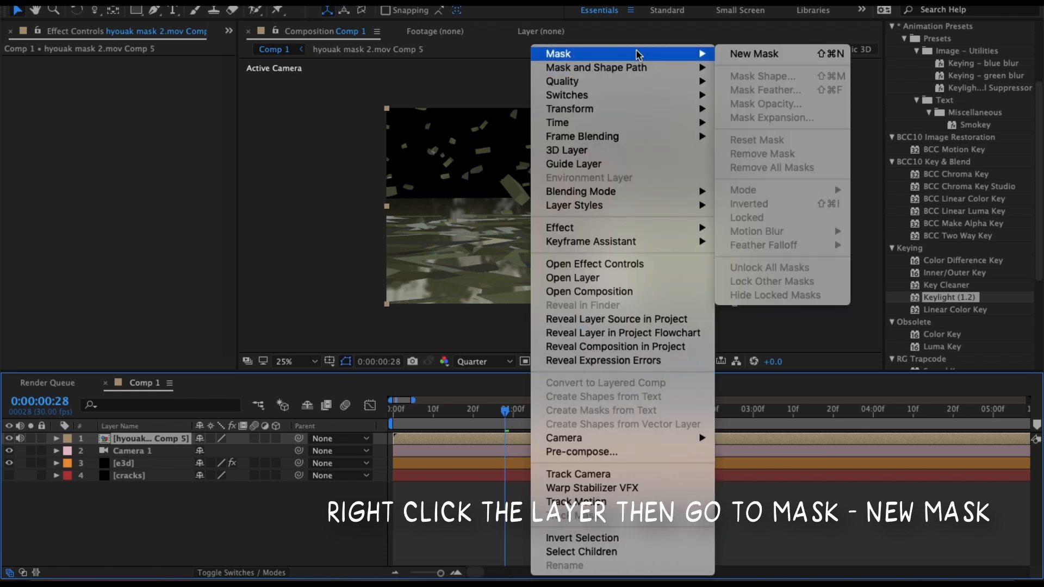
click(758, 53)
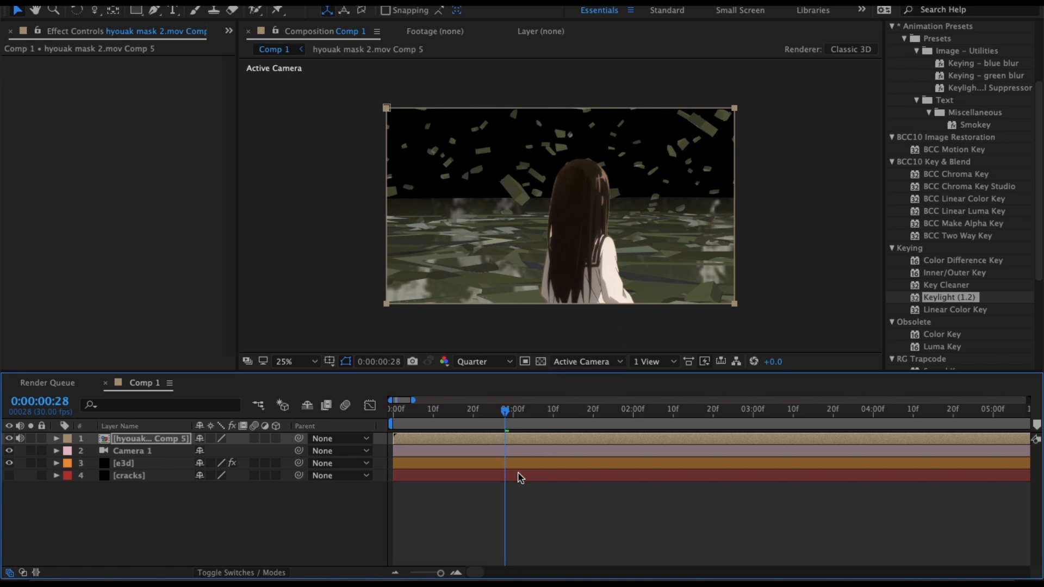
In the e3d layer's Element effect, set Path Layer 2 of Custom Text and Masks to hyouak mask 2.mov Comp 5.
click(494, 463)
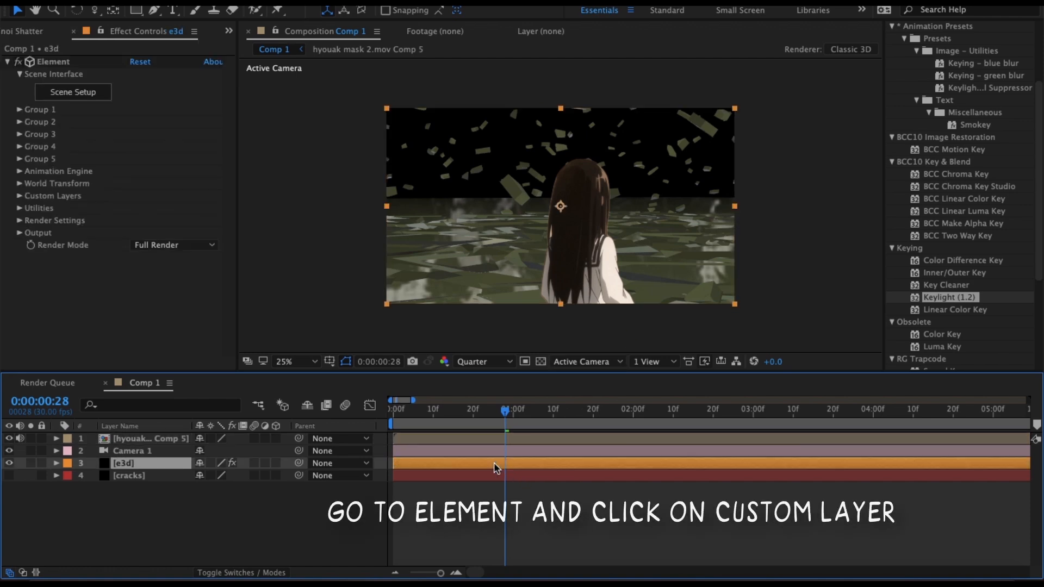
click(19, 199)
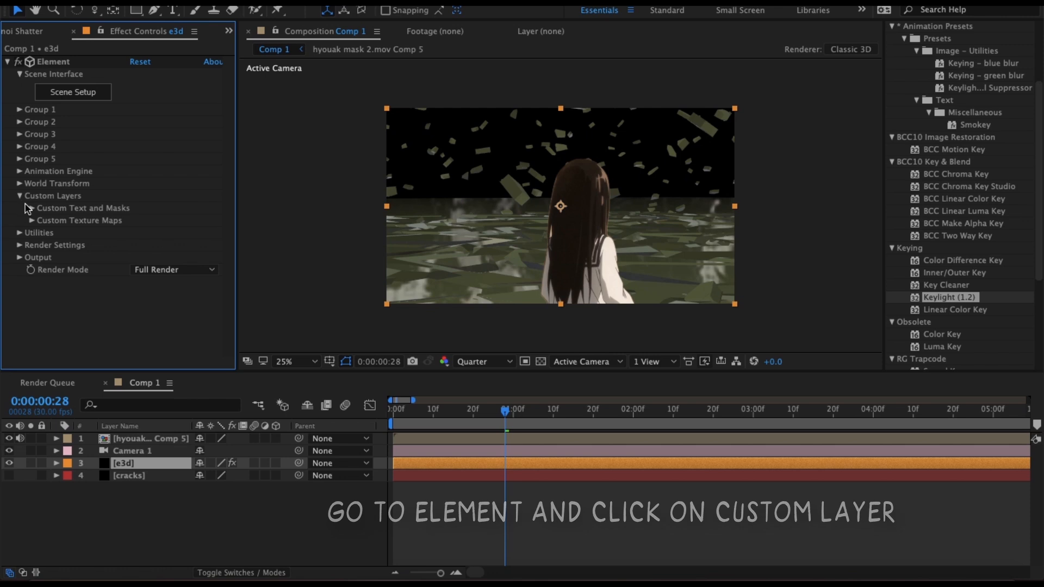
click(31, 209)
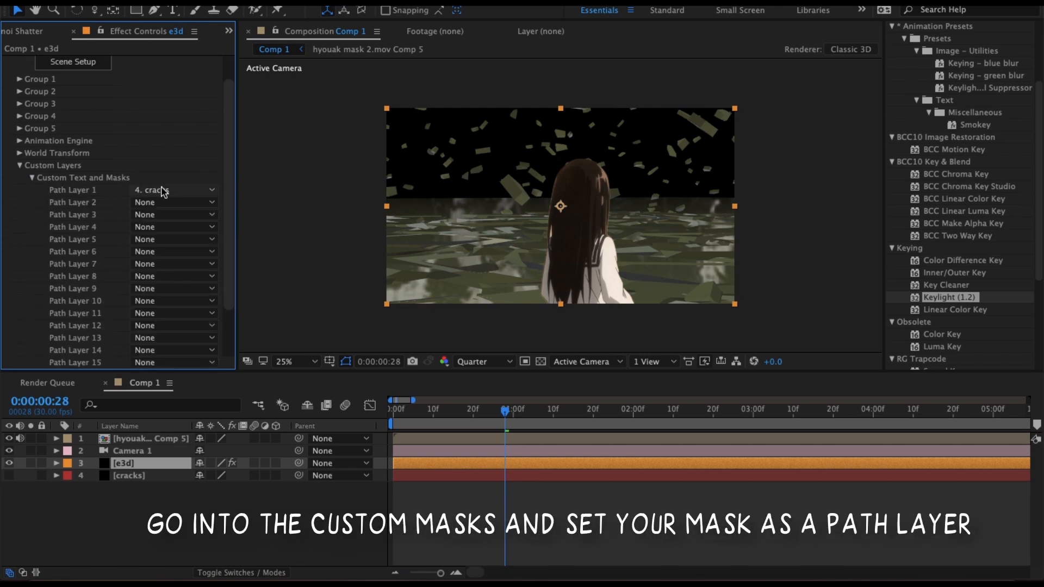
click(167, 208)
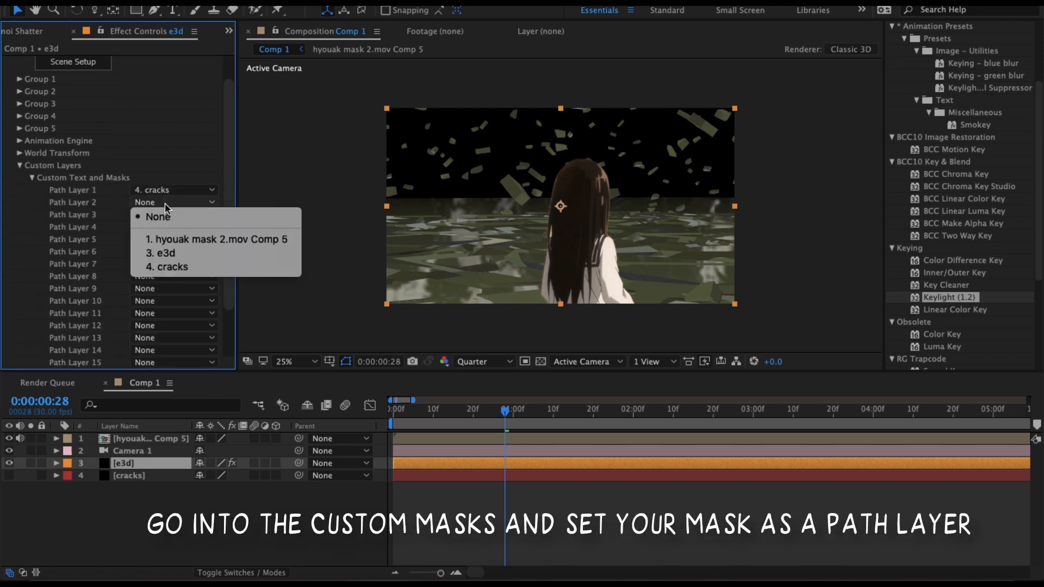
click(174, 237)
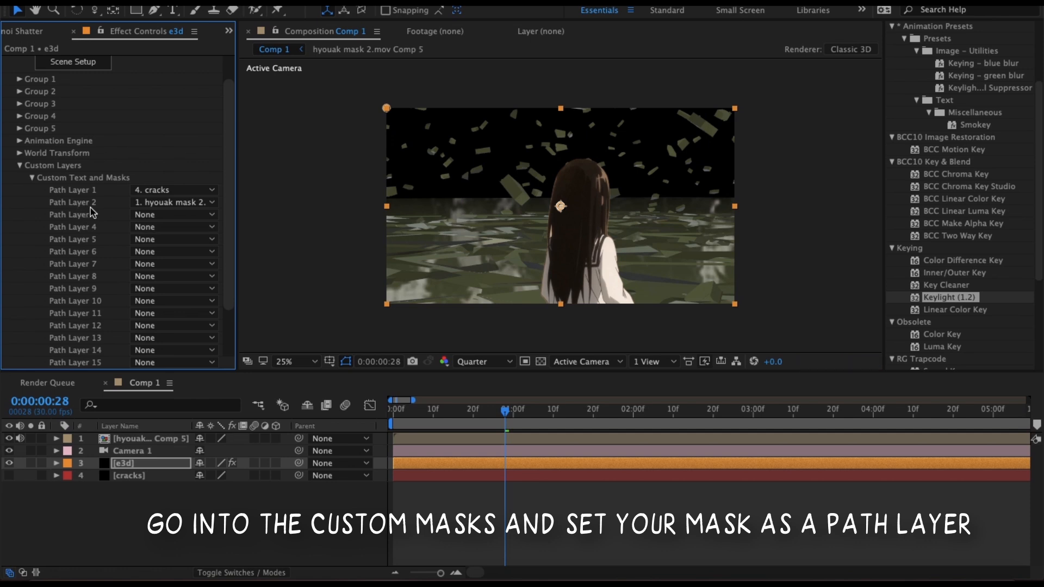
Set Layer 1 of Element's Custom Texture Maps to hyouak mask 2.mov Comp 5.
click(33, 179)
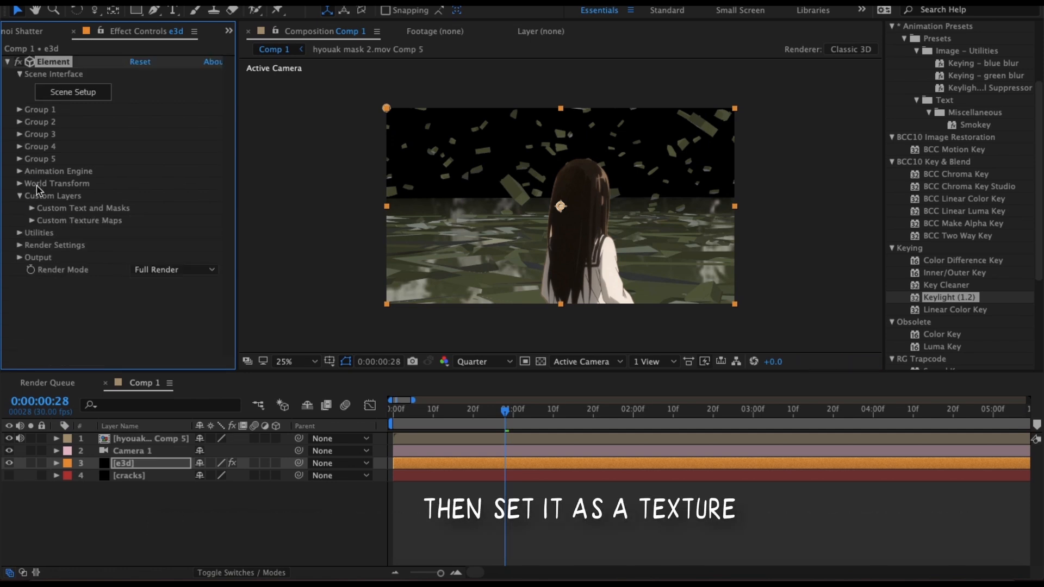
click(33, 222)
scroll(145, 168, down, 4)
click(171, 116)
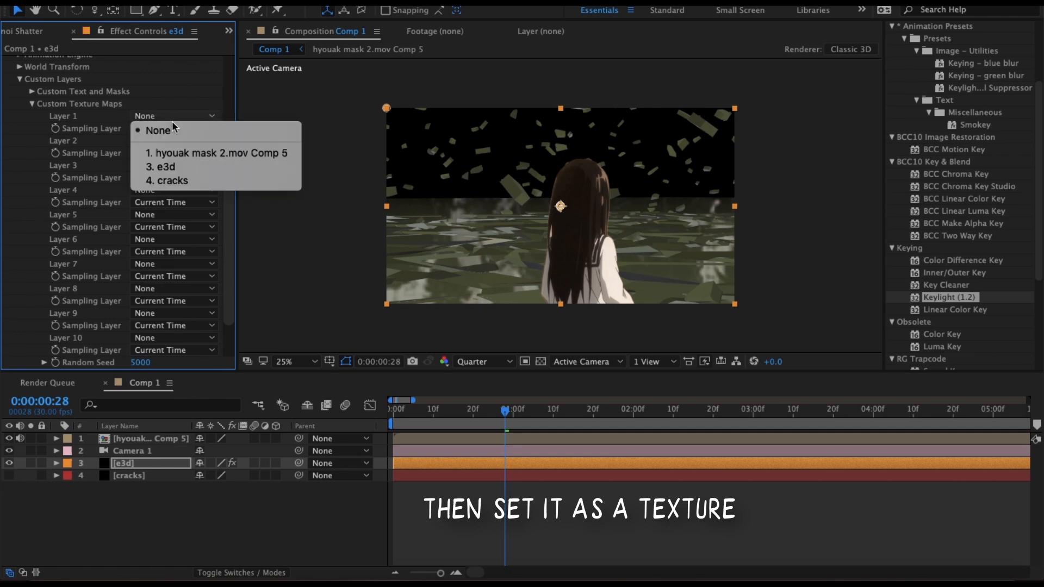
click(179, 153)
scroll(110, 130, up, 4)
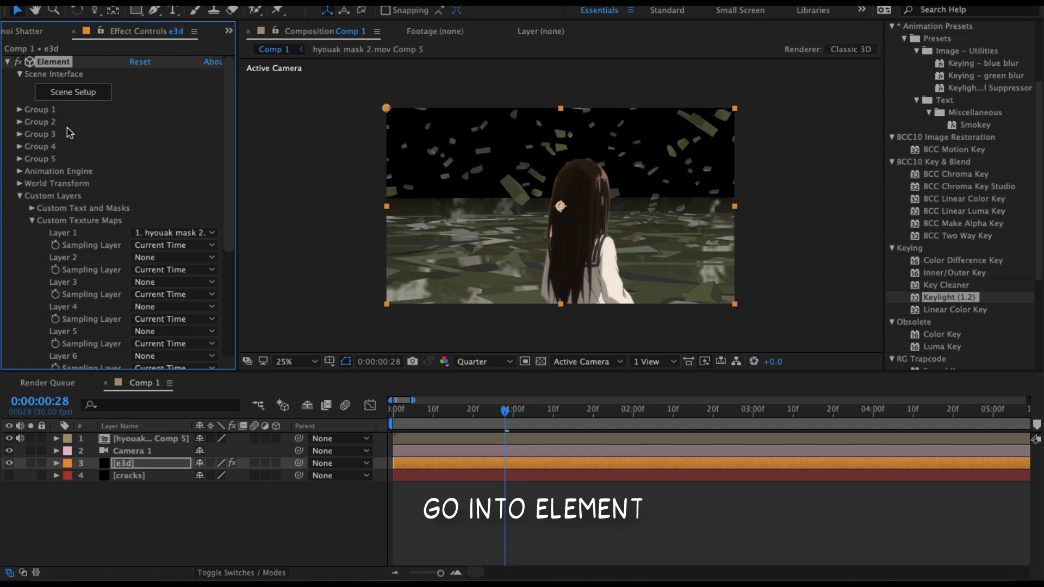
Open Element's Scene Setup, create a new group folder and assign it to group 4.
click(63, 93)
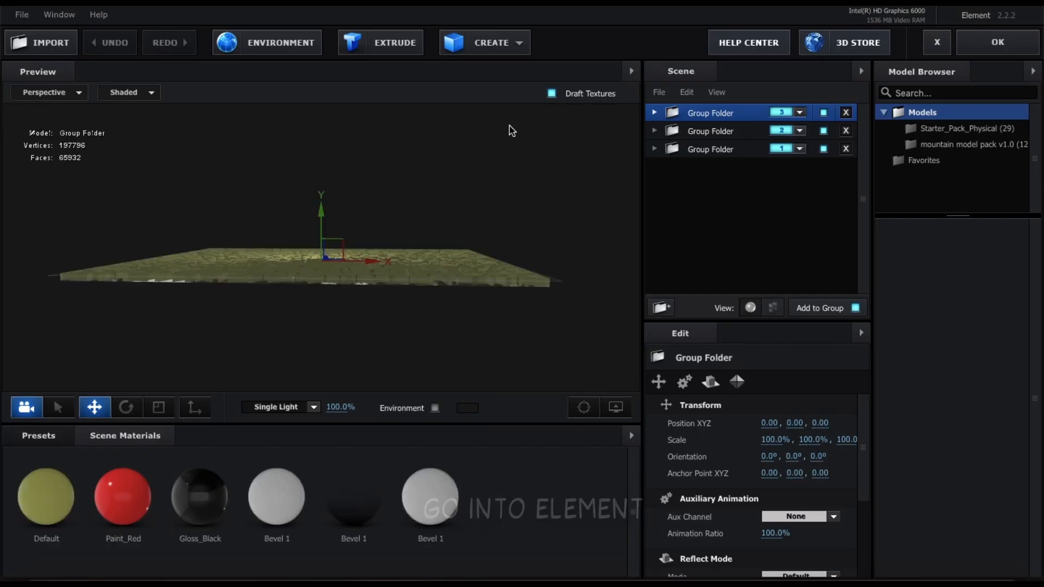
right_click(674, 177)
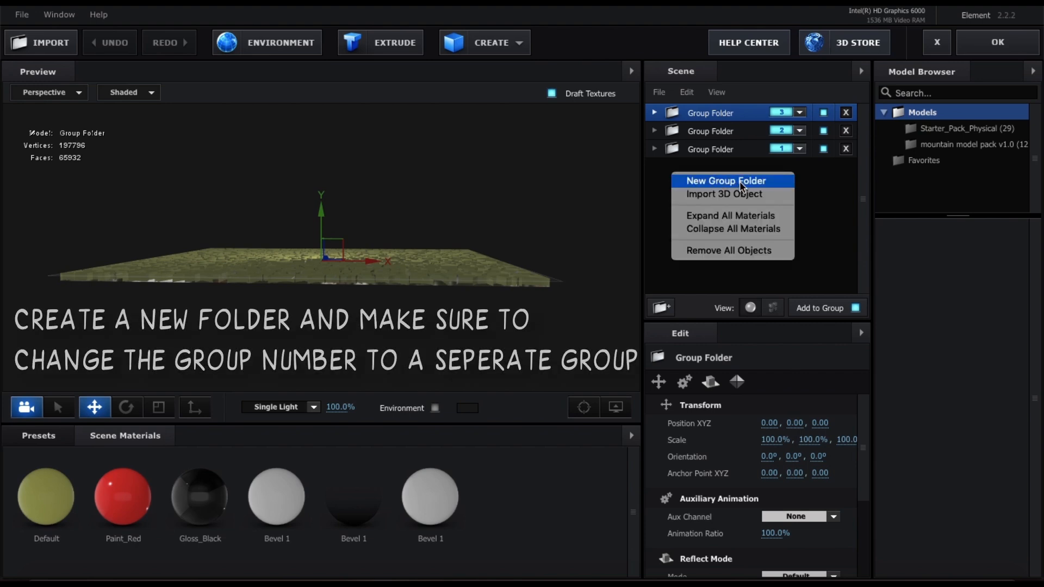
click(739, 181)
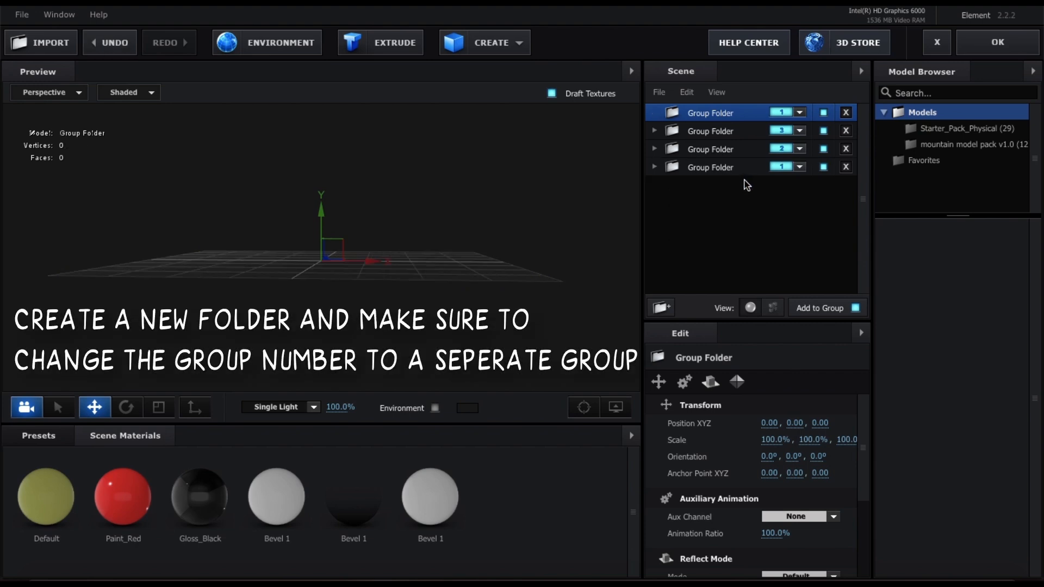
click(785, 113)
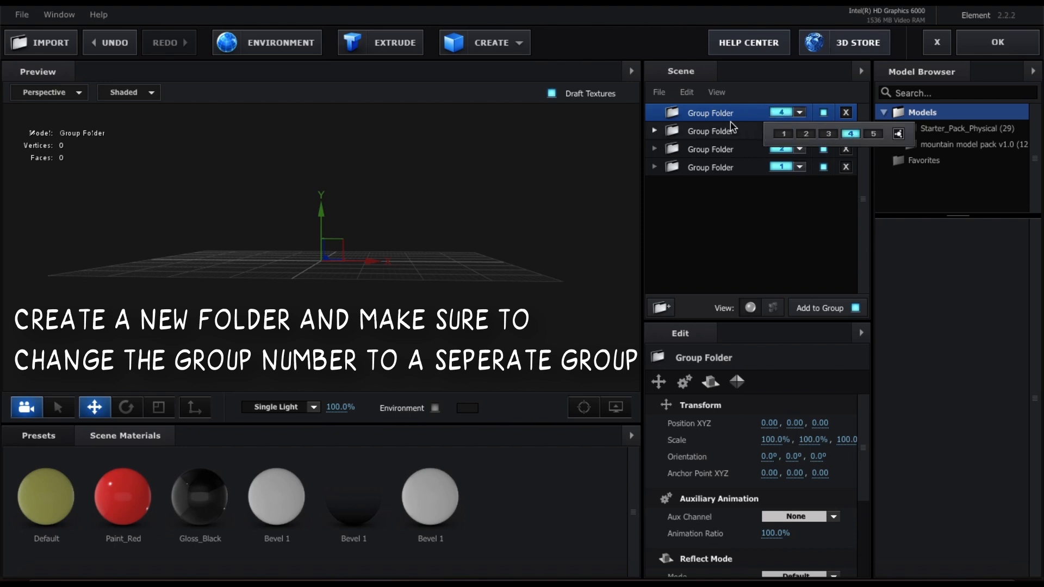
click(715, 117)
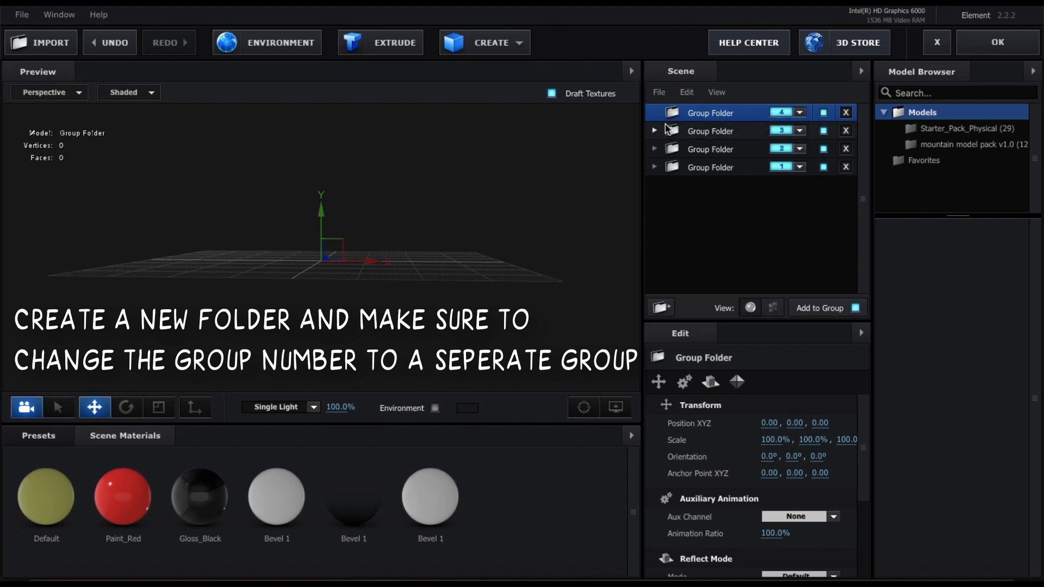
Rename the new group folder as character.
right_click(690, 111)
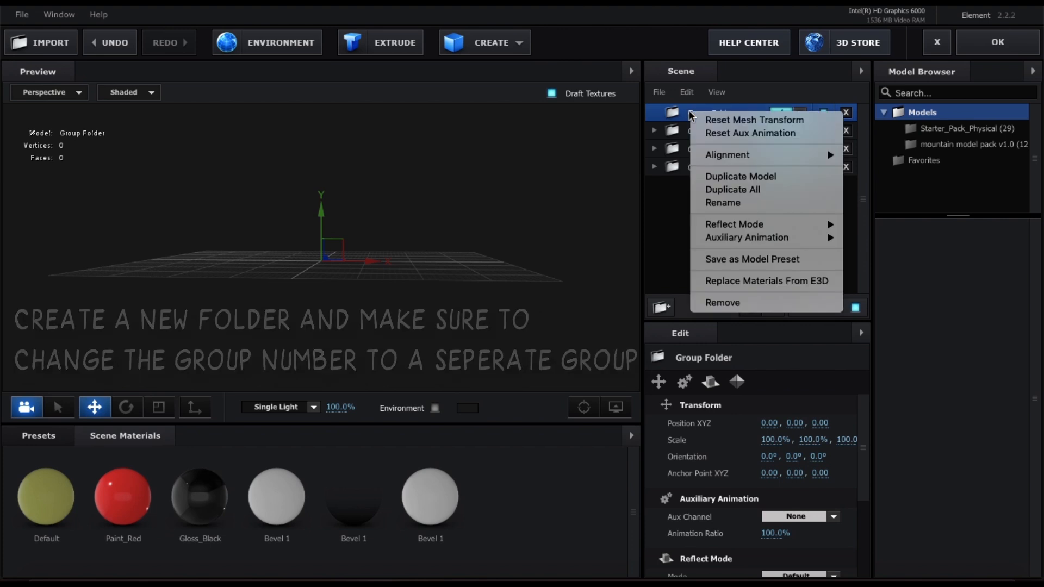
click(723, 203)
text(ch)
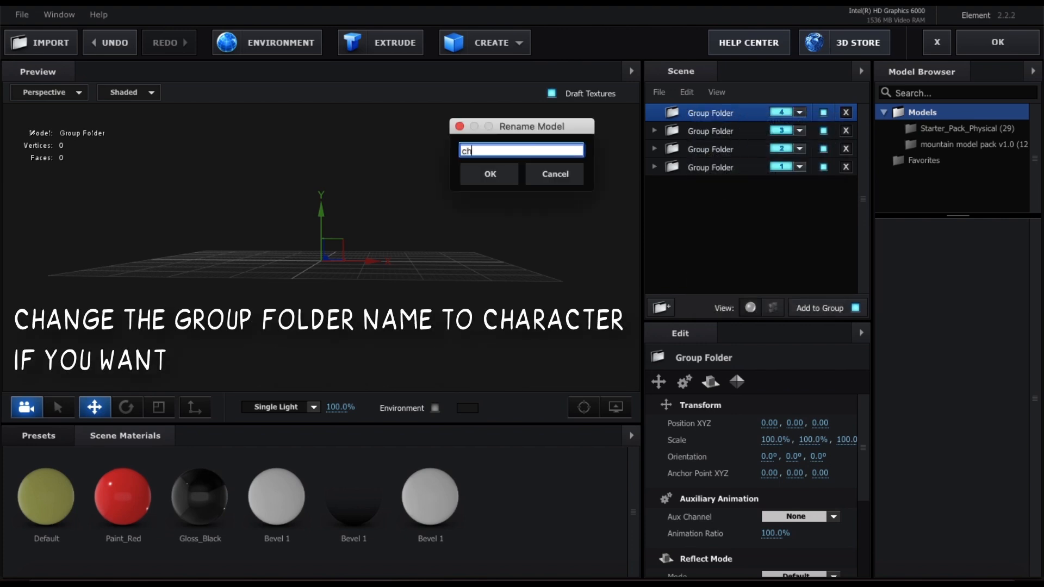
text(aracter)
click(491, 174)
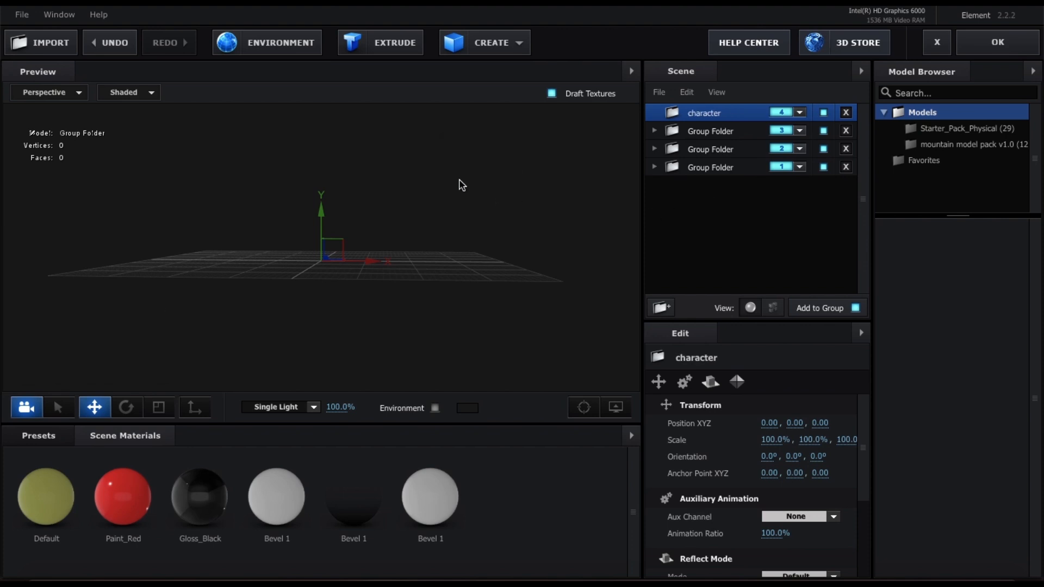
Add an extrusion model to the character folder and set its Custom Path to Custom Path 2.
click(379, 45)
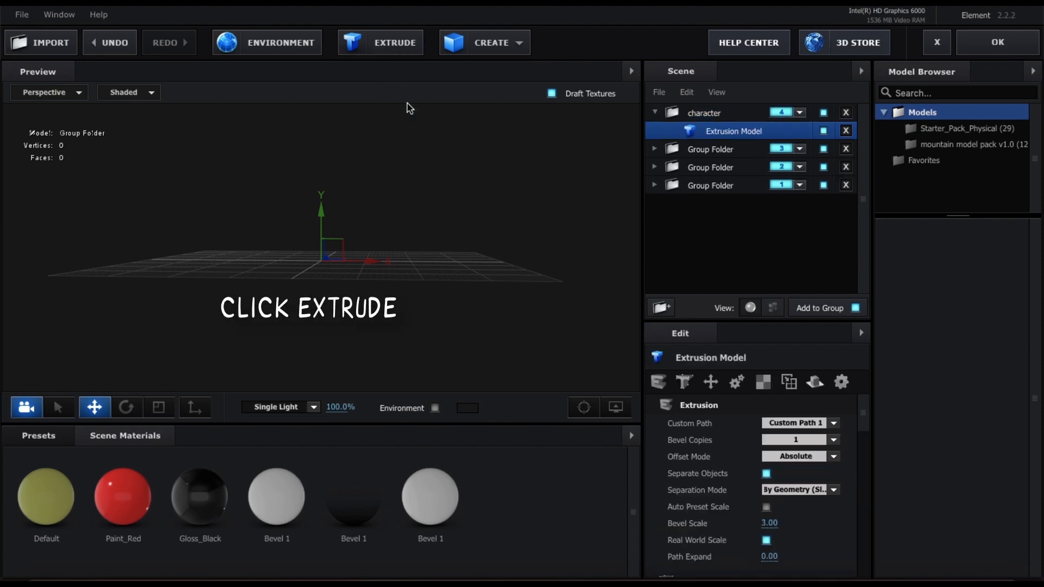
drag(465, 280, 465, 318)
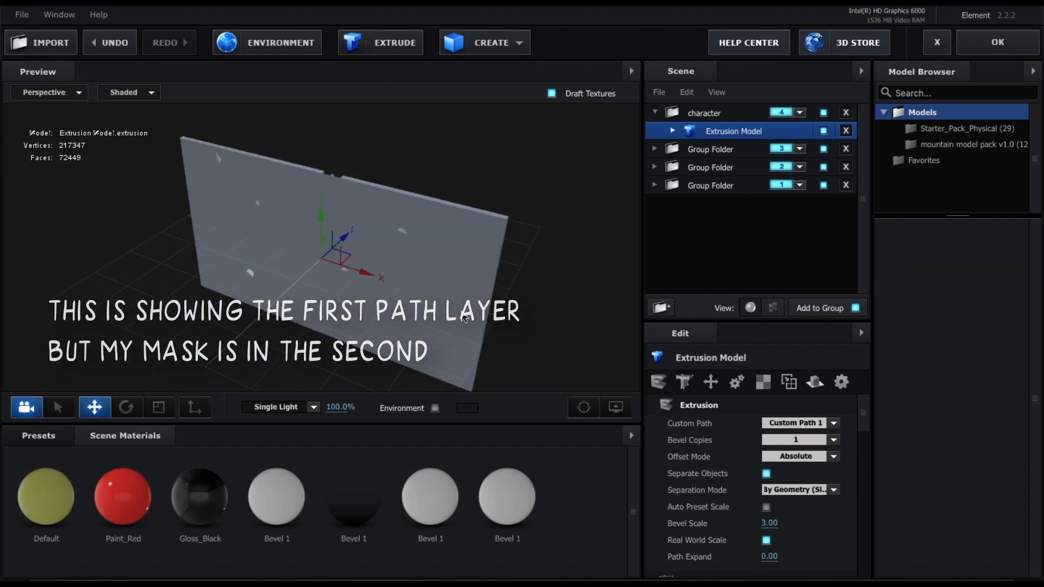
click(803, 423)
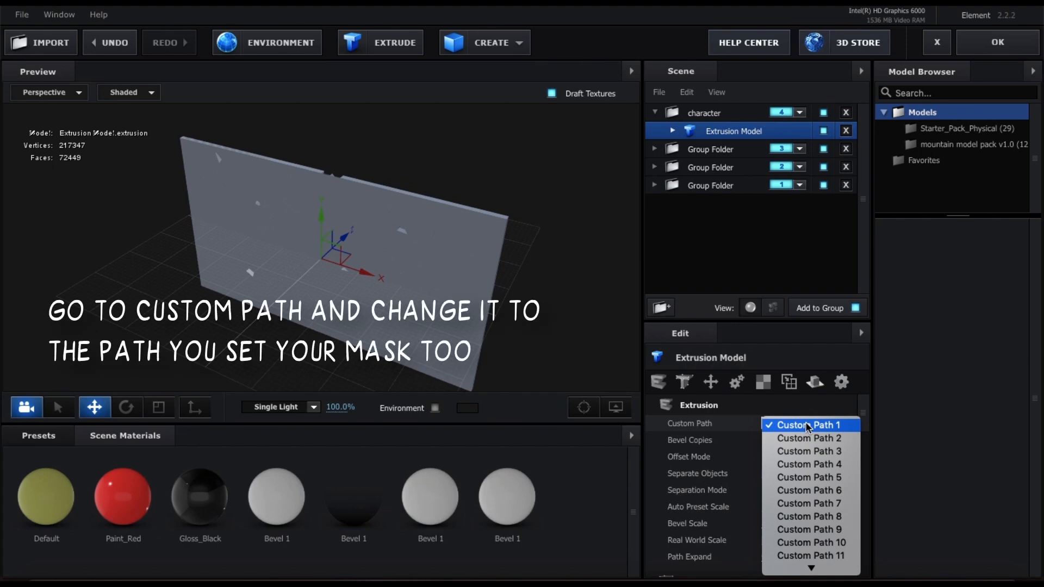
click(809, 440)
drag(304, 242, 751, 256)
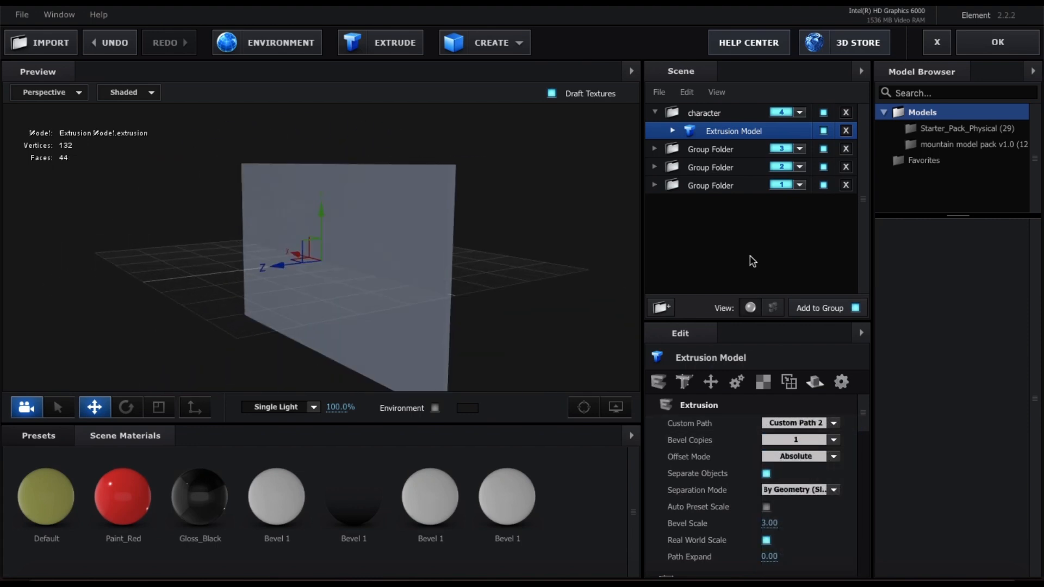
Set the Diffuse texture of the extrusion model's Bevel 1 material to Custom Layer 1 [hyouak mask 2.mov Comp 5].
click(672, 130)
click(731, 152)
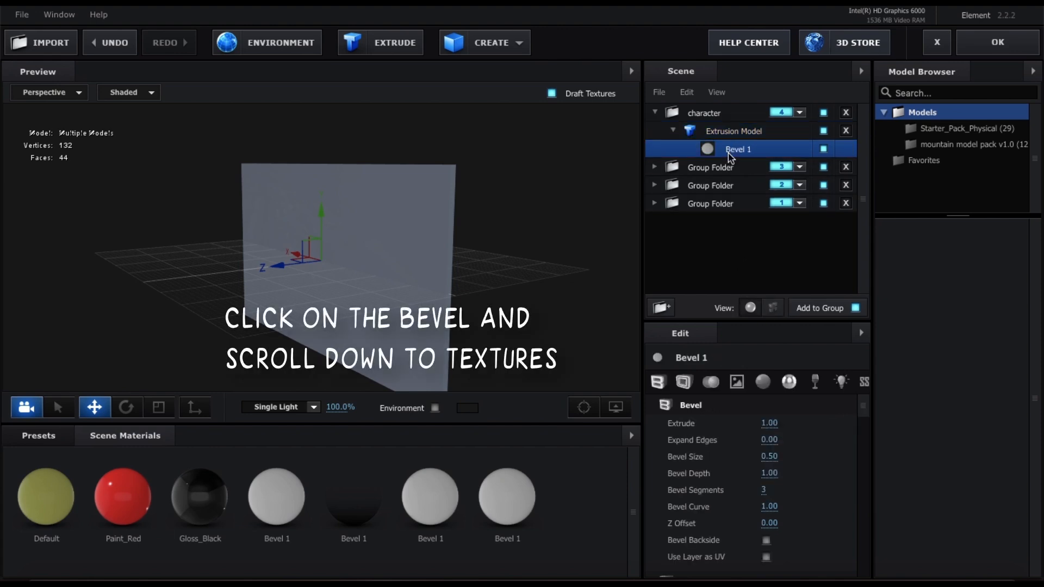
scroll(721, 418, down, 8)
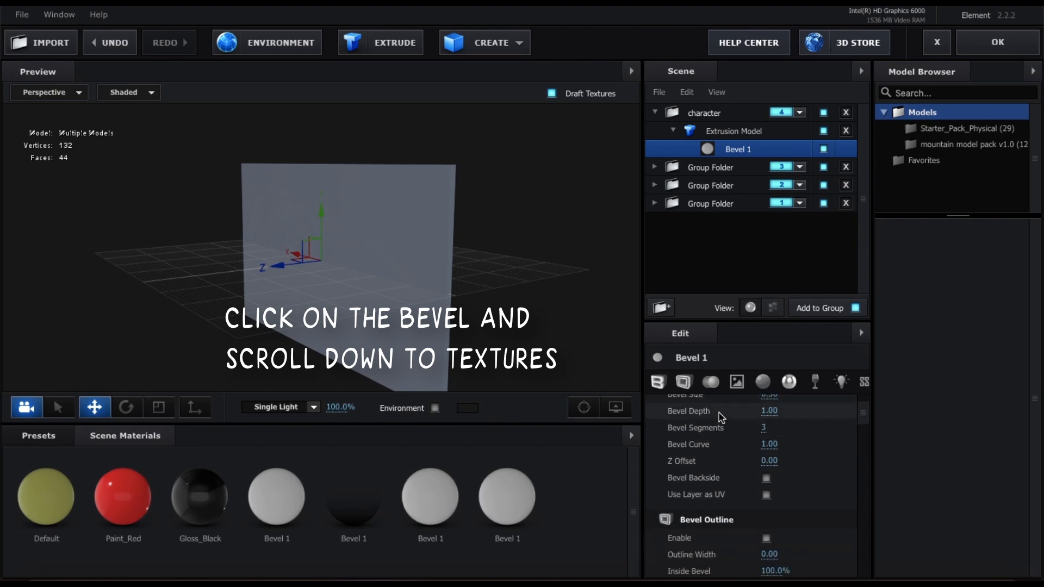
scroll(720, 417, down, 2)
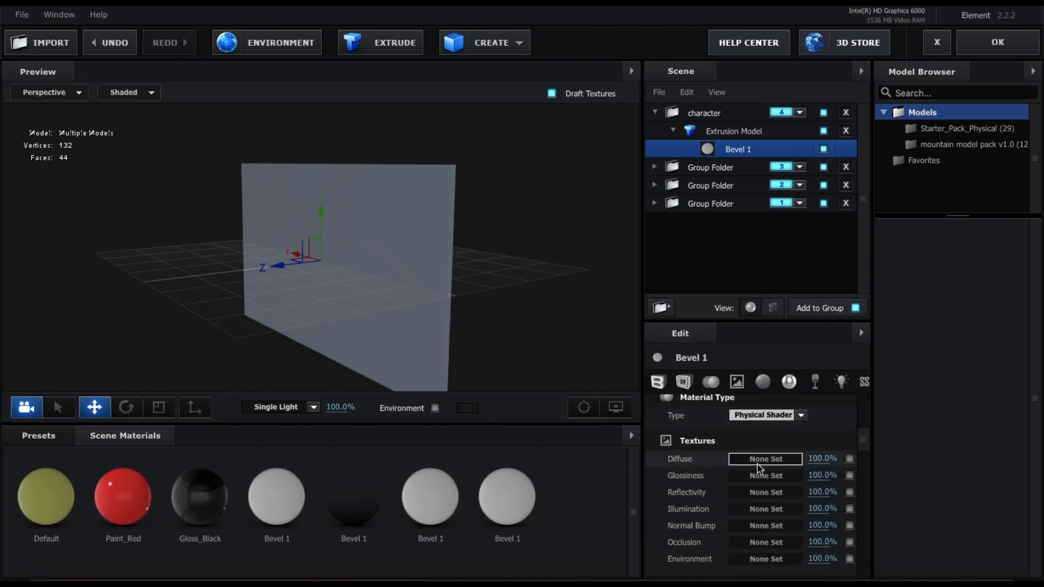
click(758, 463)
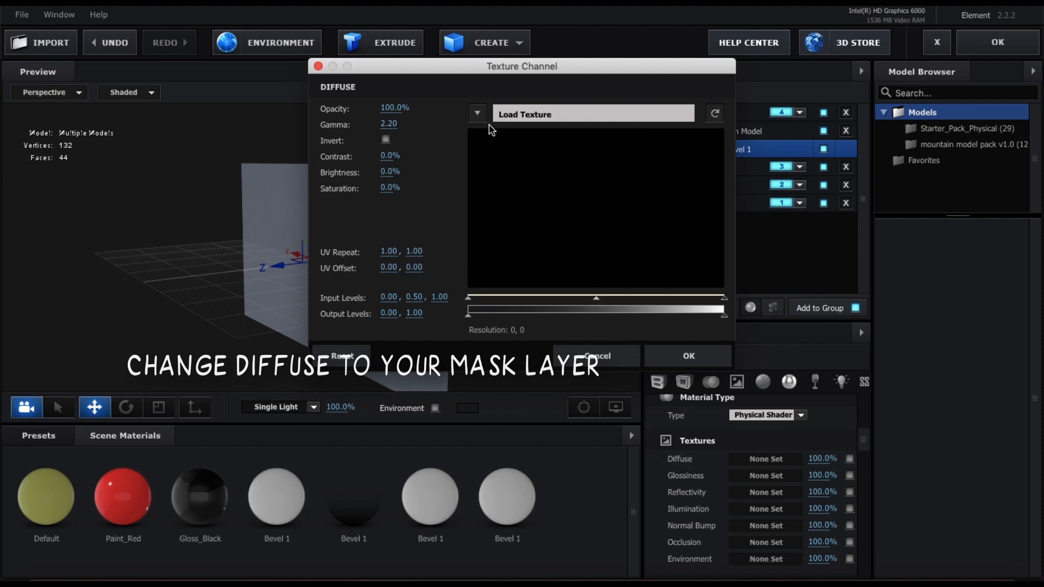
click(479, 115)
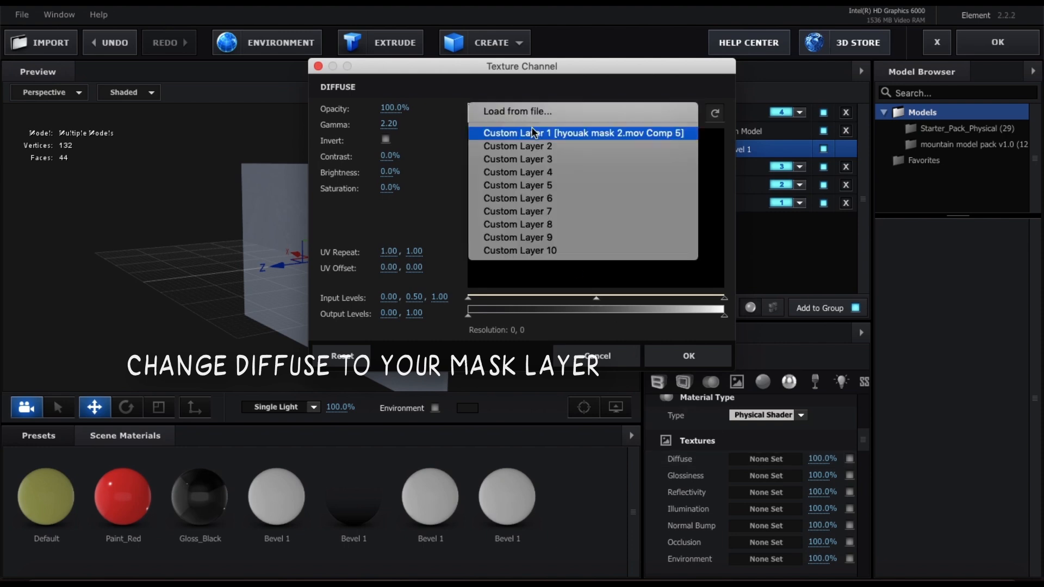
click(552, 135)
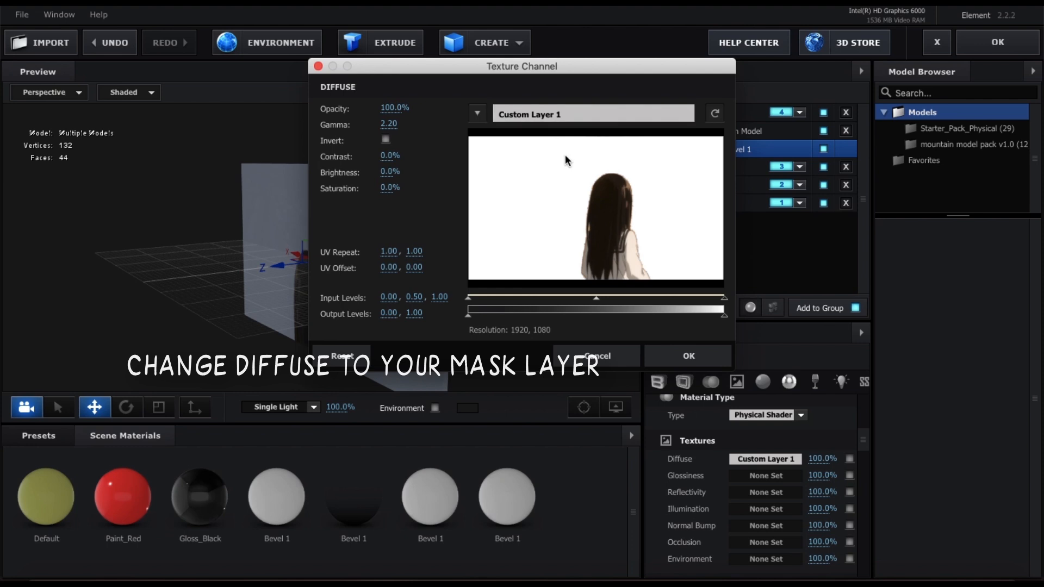
click(689, 355)
drag(501, 239, 338, 284)
Set the Texture Mapping of the character's extrusion model to UV.
click(720, 132)
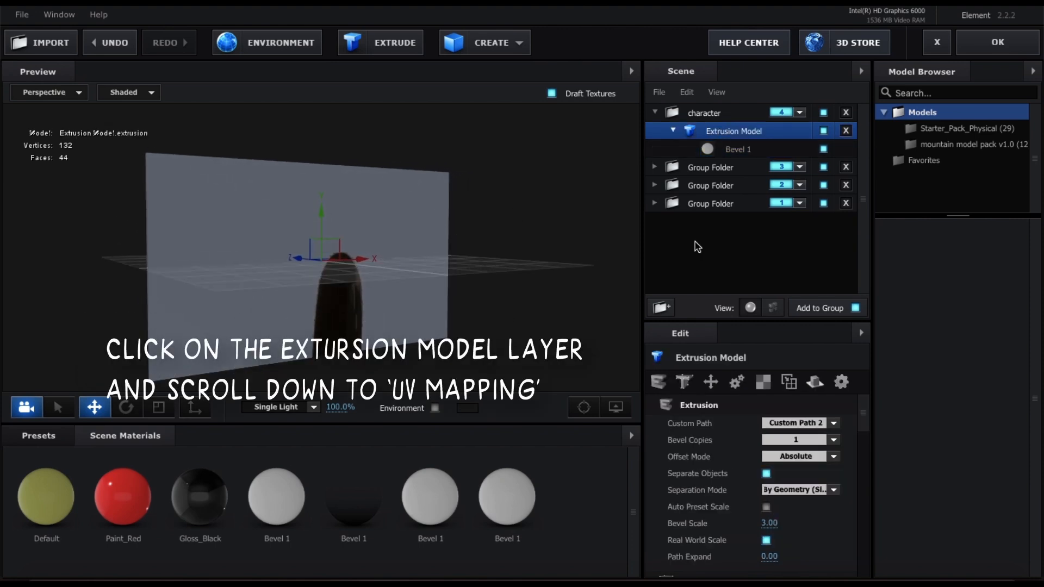
scroll(699, 488, down, 3)
scroll(684, 490, down, 8)
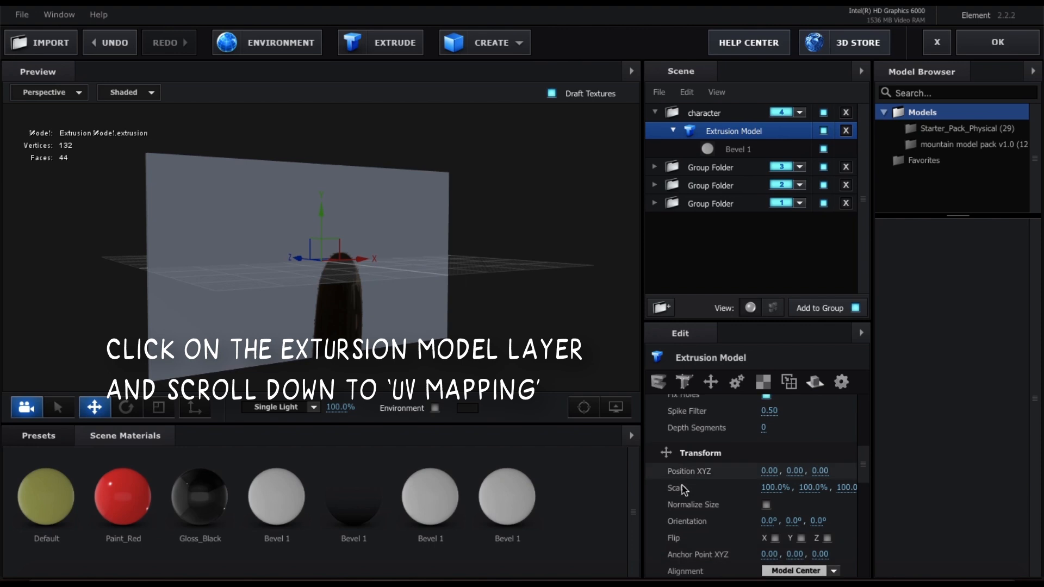
scroll(684, 490, down, 3)
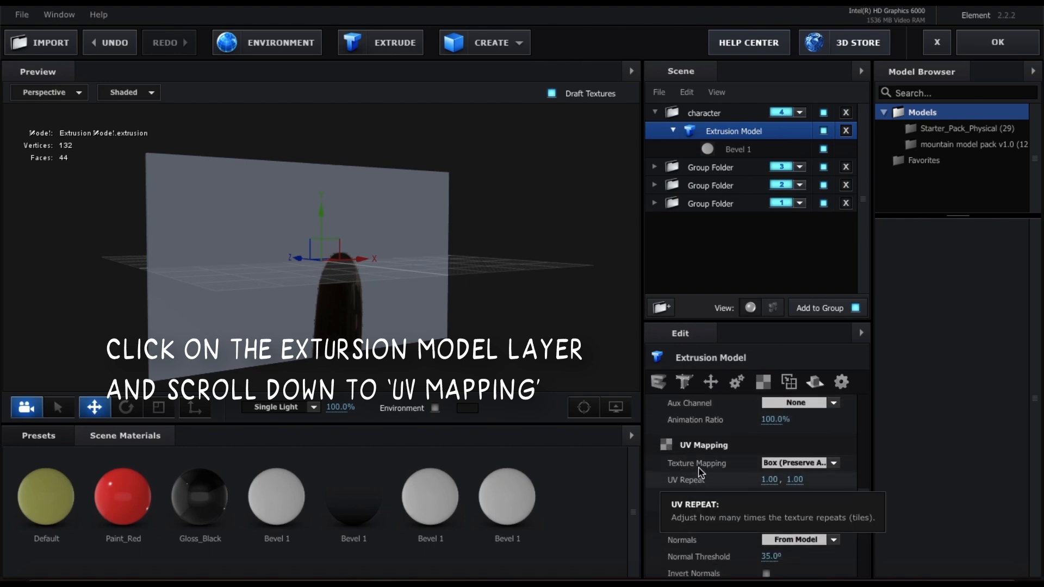
click(777, 464)
click(801, 466)
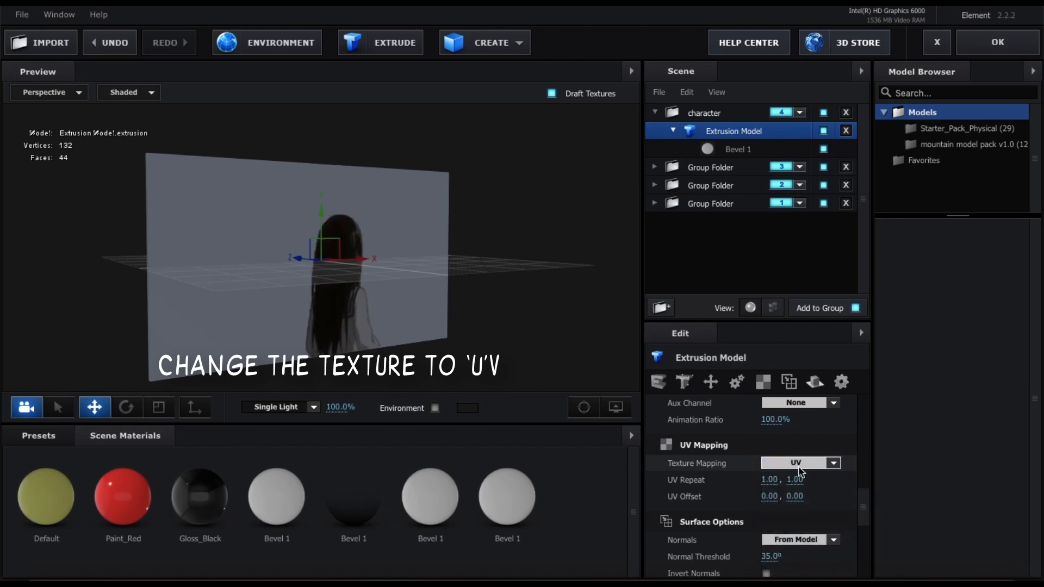
mouse_move(425, 245)
mouse_down()
mouse_move(377, 239)
mouse_move(374, 219)
mouse_move(383, 241)
mouse_move(447, 244)
mouse_move(422, 246)
mouse_up()
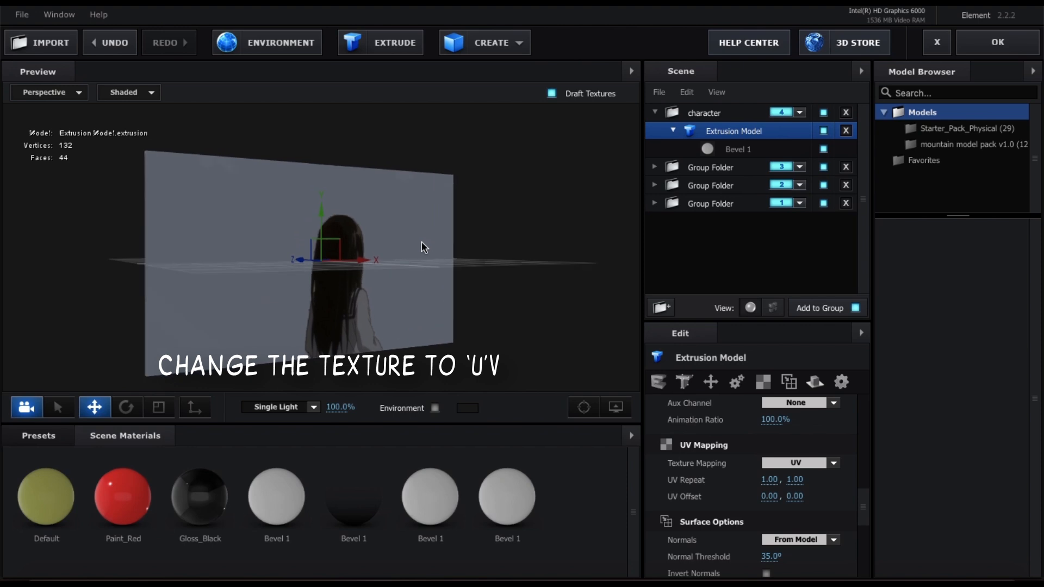
Raise the Alpha Threshold of the Bevel 1 material to 0.78 to remove the solid around the character.
click(734, 150)
scroll(701, 478, down, 5)
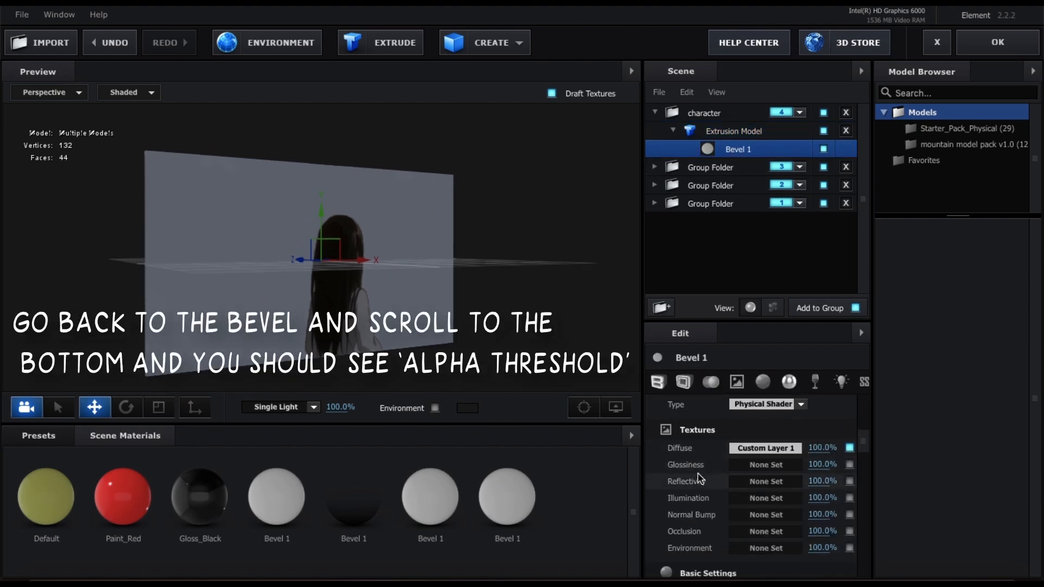
scroll(701, 478, down, 10)
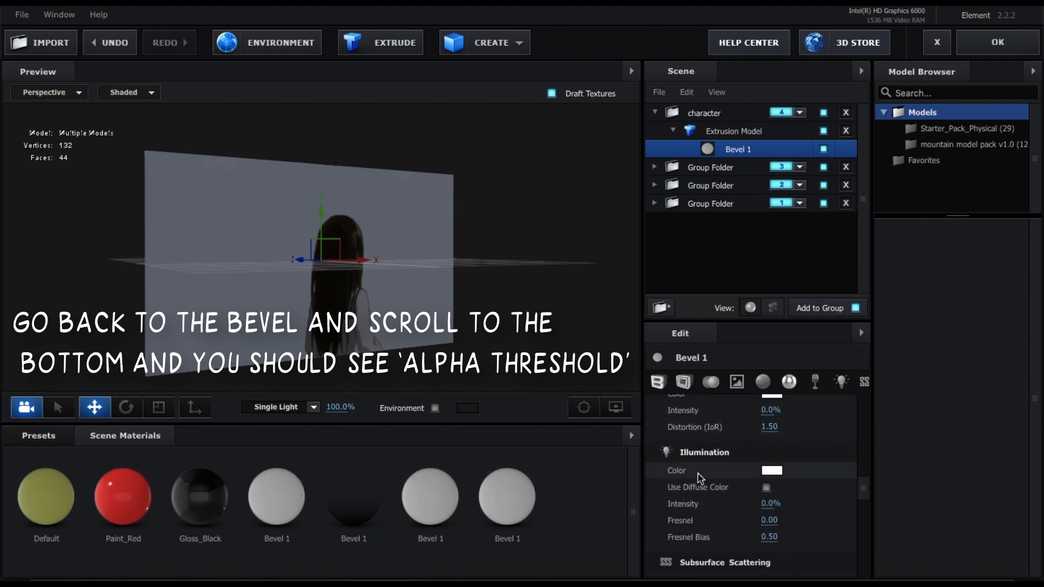
scroll(701, 478, down, 10)
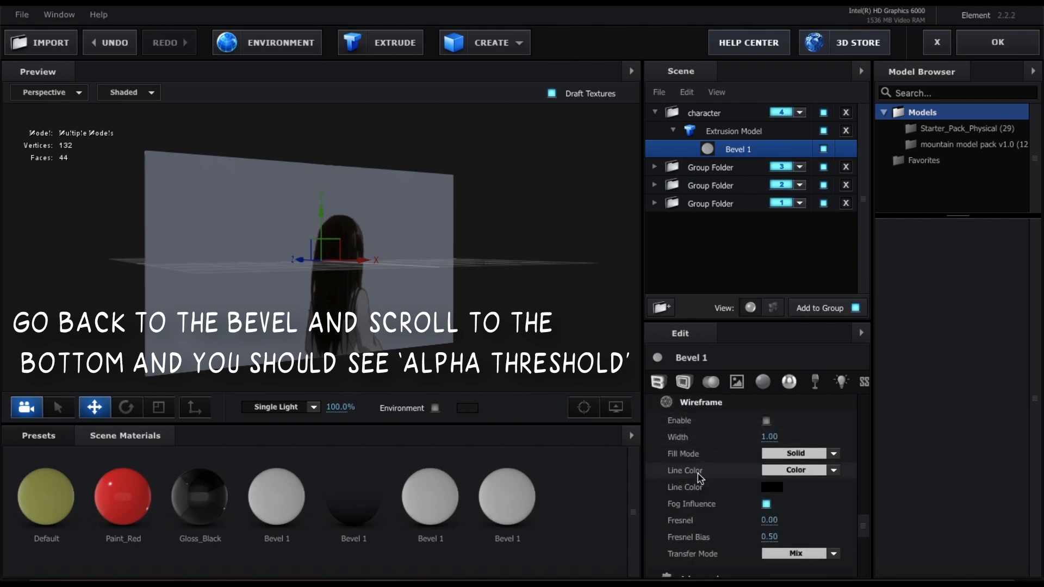
scroll(700, 478, down, 2)
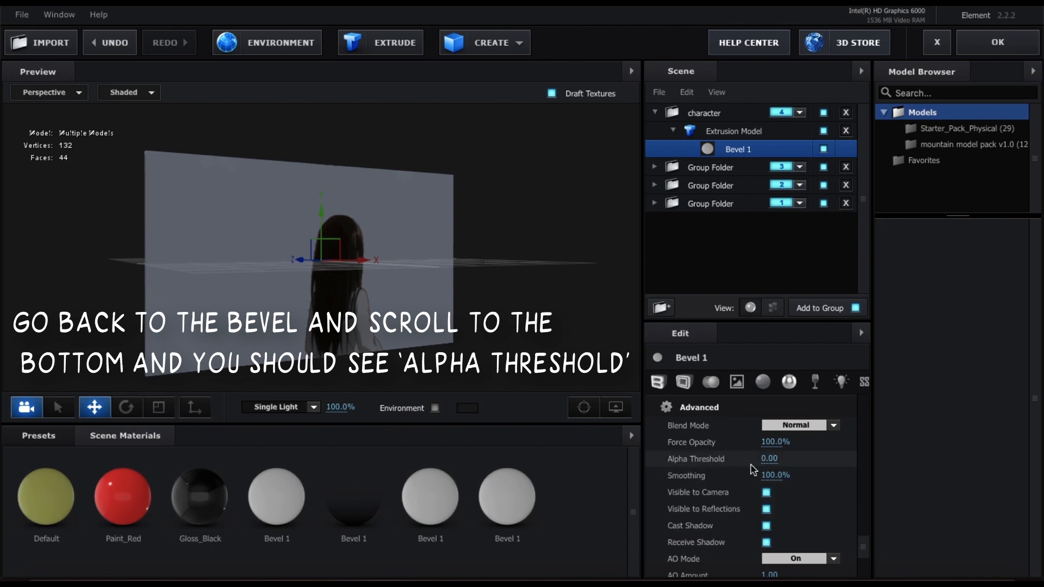
drag(768, 462, 778, 466)
scroll(438, 367, up, 5)
scroll(438, 367, up, 5)
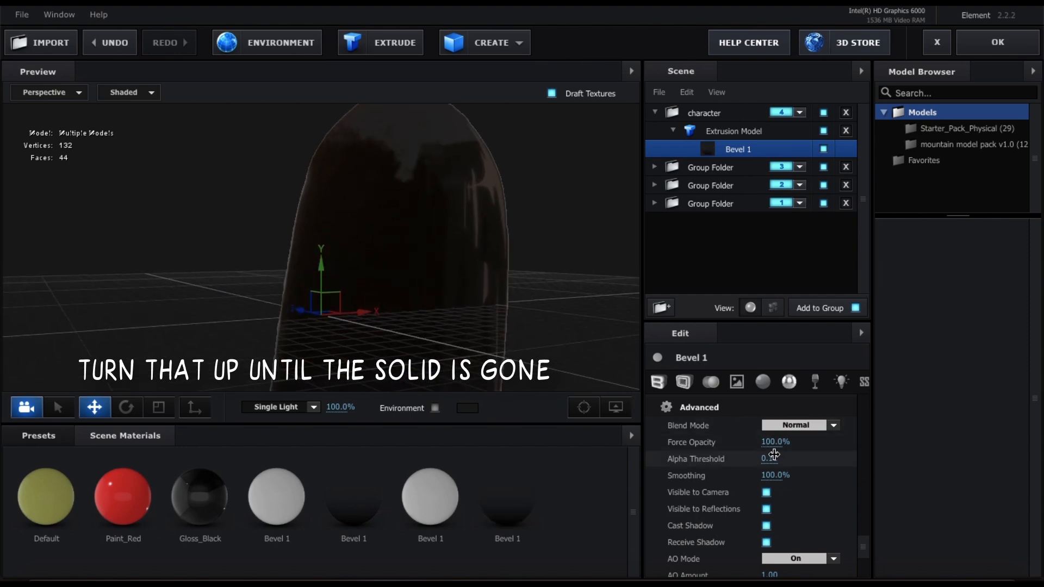
drag(770, 459, 817, 455)
scroll(508, 249, down, 10)
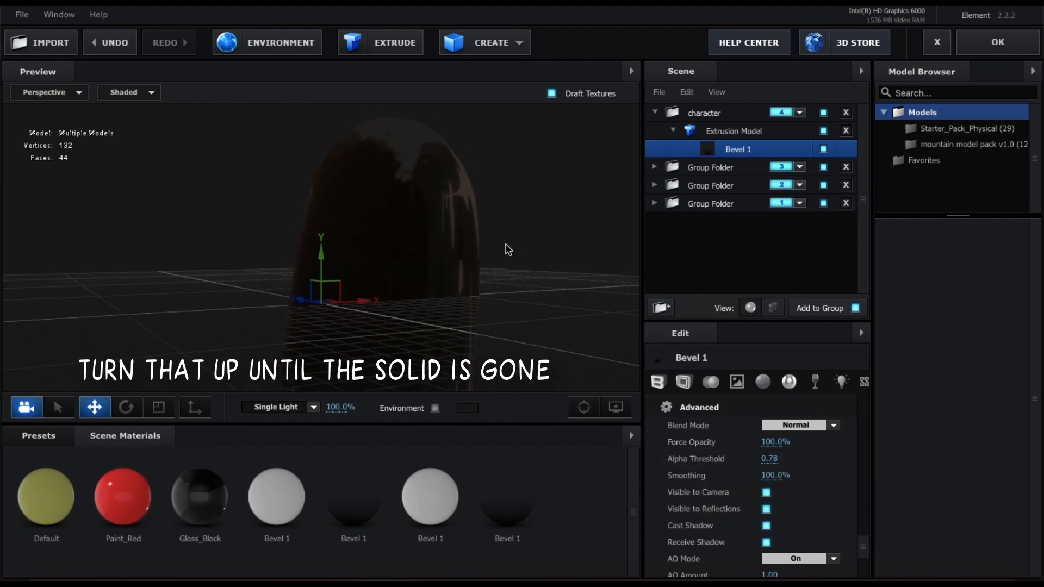
drag(508, 250, 515, 296)
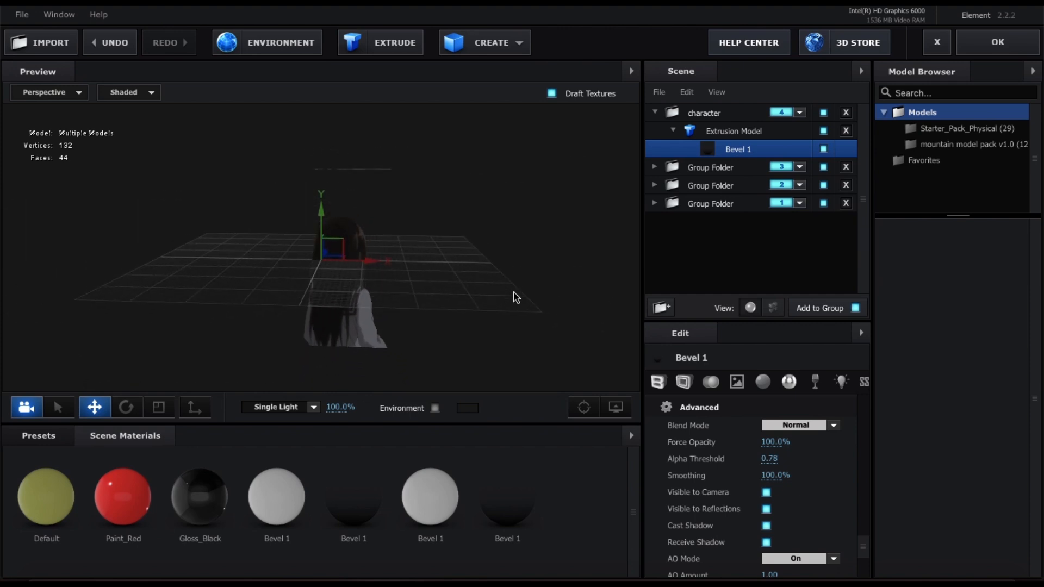
scroll(514, 293, up, 4)
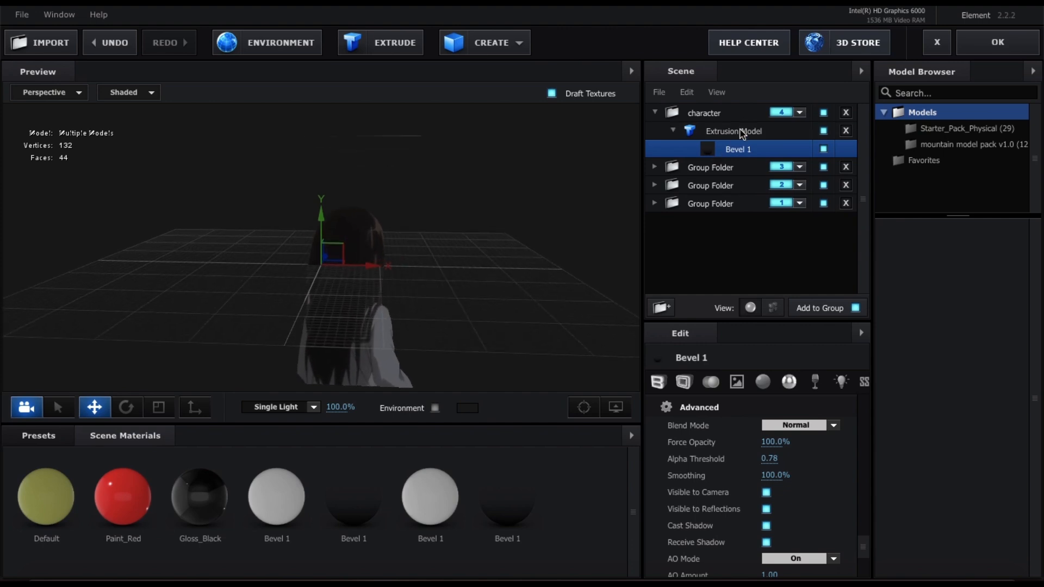
Scale the extrusion model down to 37% and raise it along Y to a position of 0.84.
click(742, 132)
scroll(721, 449, up, 3)
scroll(719, 449, up, 4)
scroll(720, 449, down, 5)
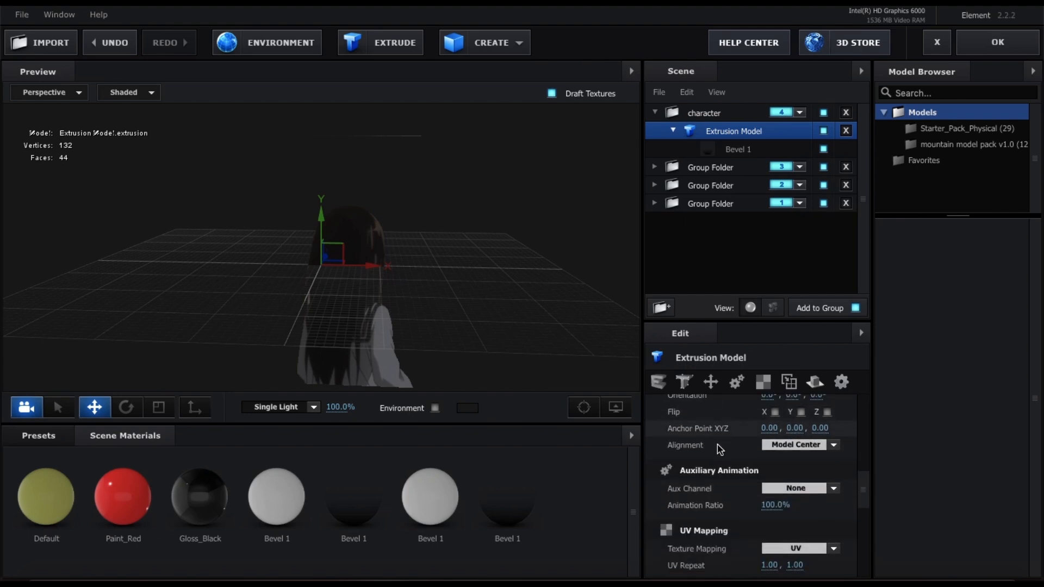
scroll(719, 449, up, 3)
drag(781, 435, 658, 437)
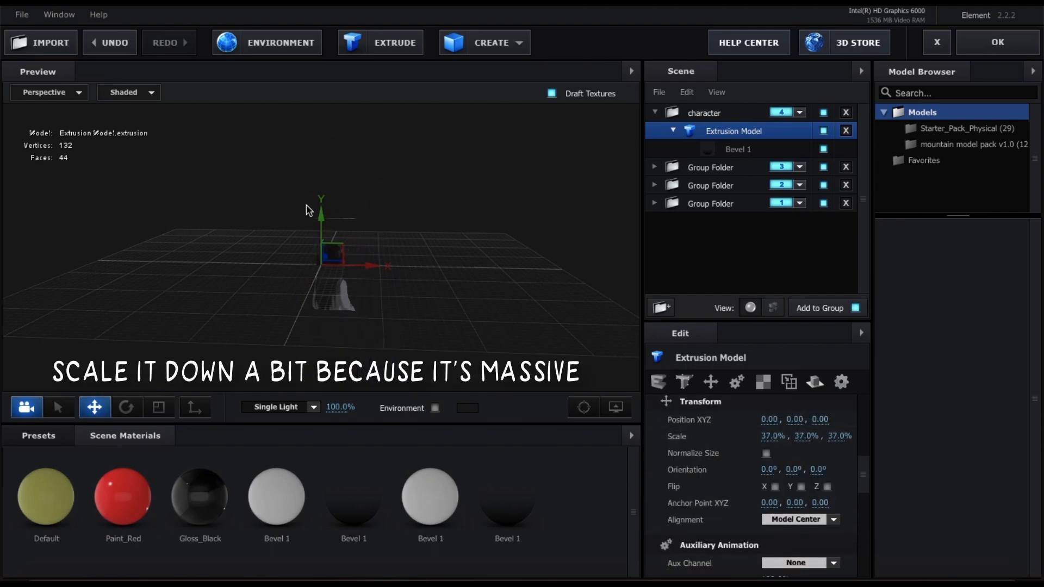
drag(322, 215, 314, 166)
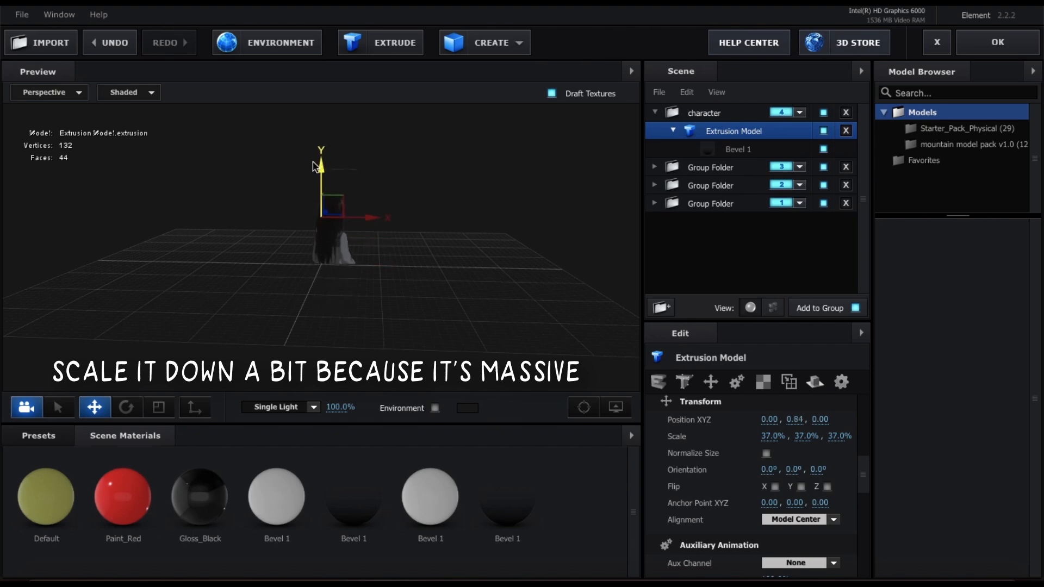
mouse_move(421, 238)
mouse_down()
mouse_move(252, 235)
mouse_move(355, 231)
mouse_move(418, 250)
mouse_up()
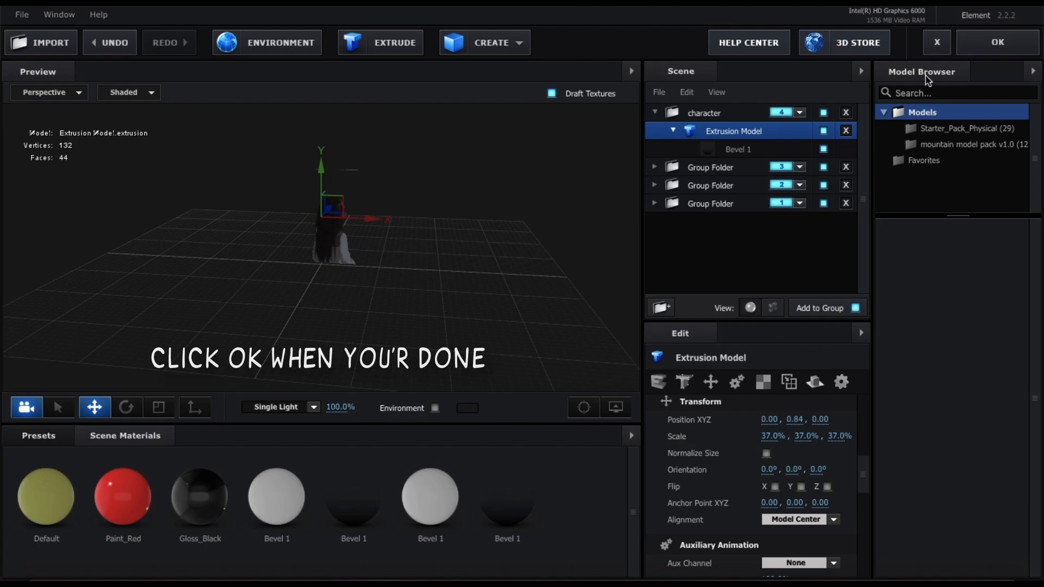
Accept the Scene Setup changes and hide the hyouak mask 2.mov Comp 5 layer in Comp 1.
click(997, 43)
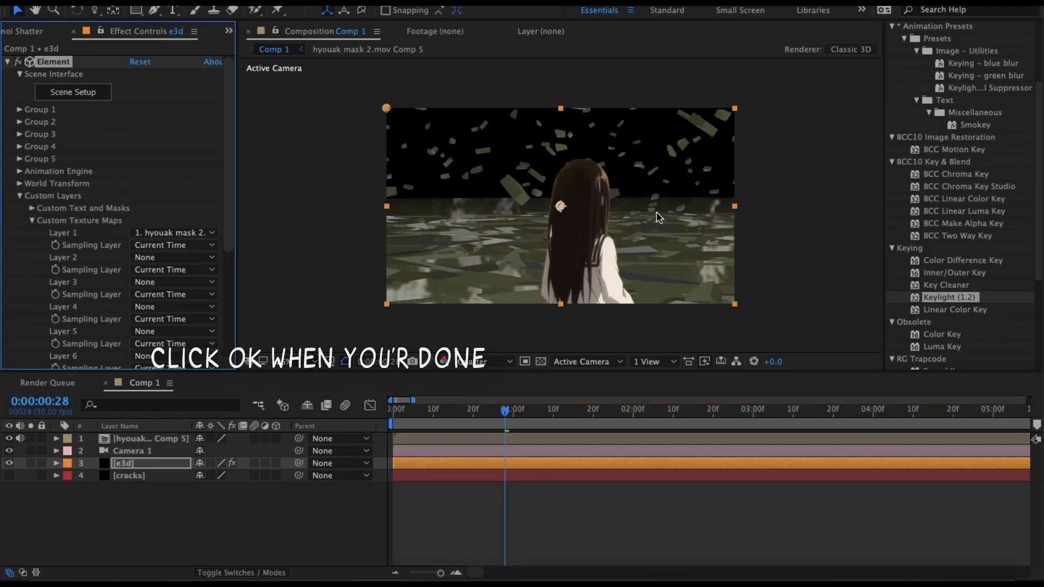
click(9, 439)
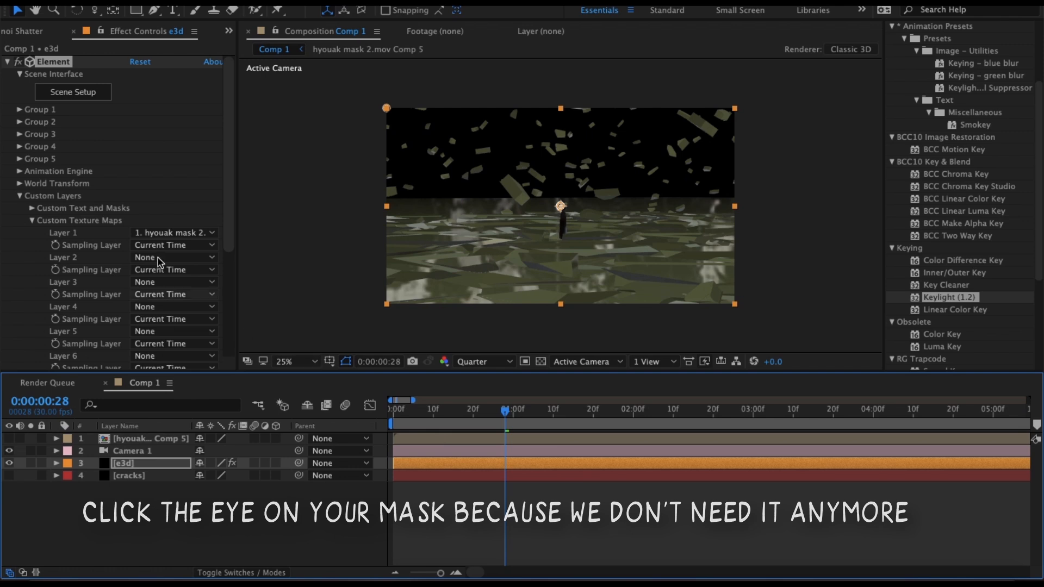
click(20, 197)
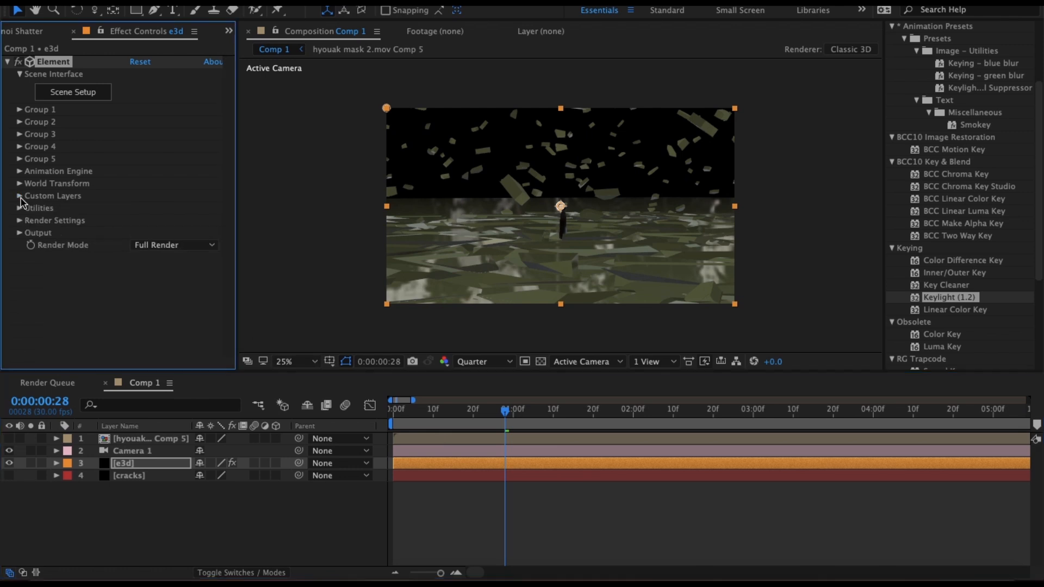
Create a group null for Element's Group 4 from its Group Utilities.
click(19, 147)
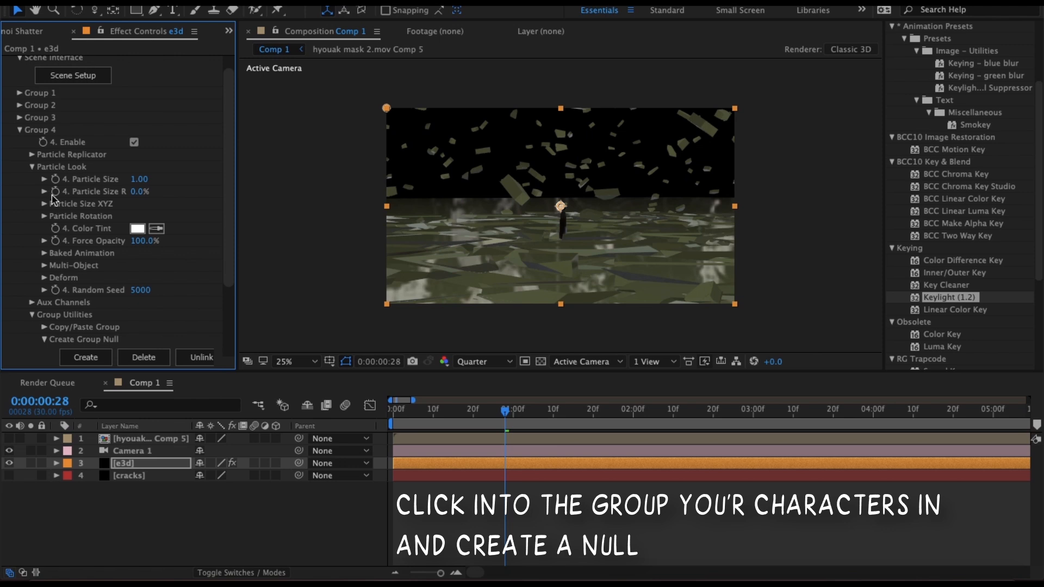
scroll(63, 294, down, 3)
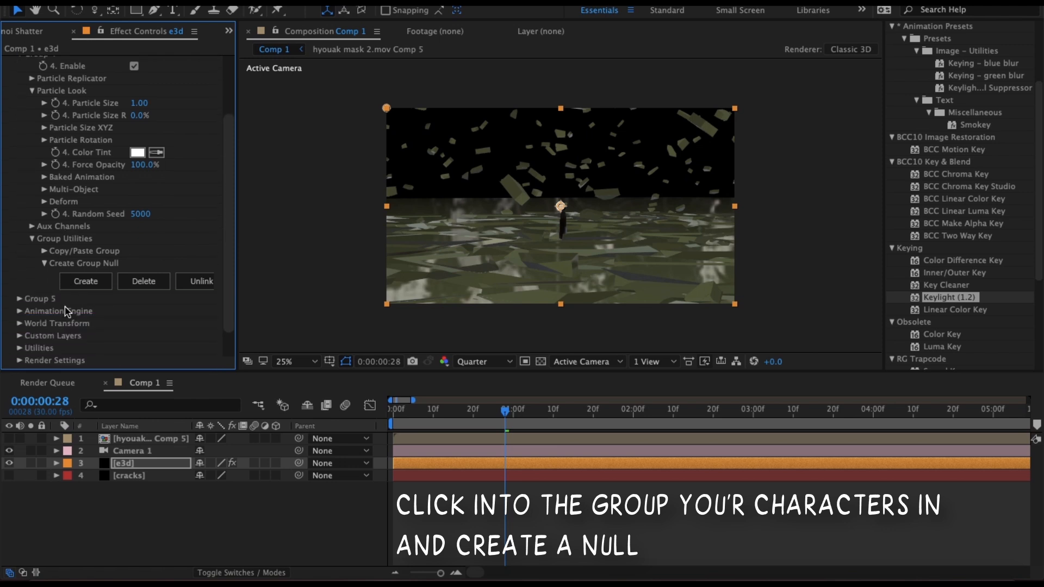
click(31, 239)
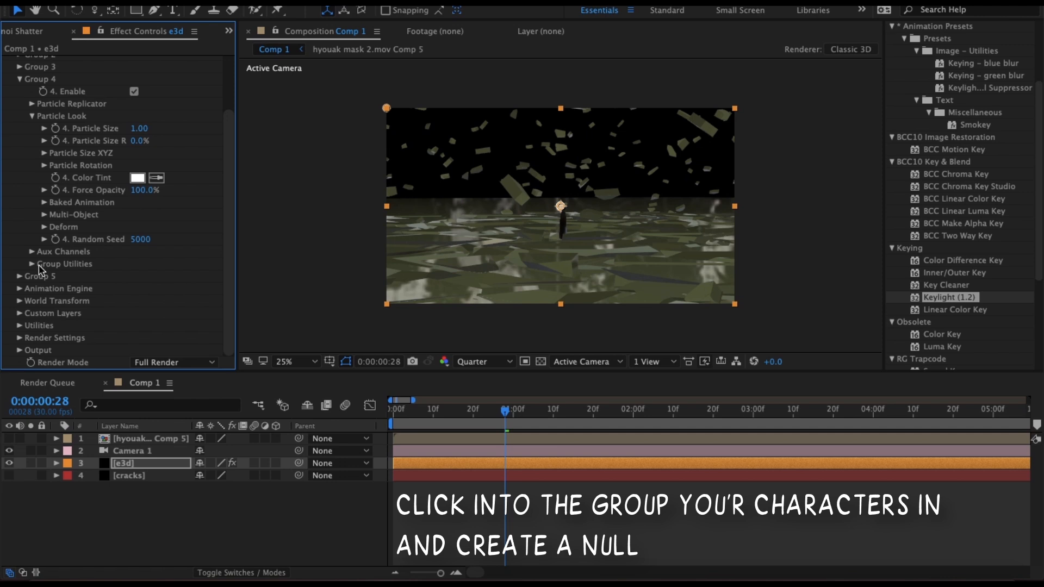
click(32, 264)
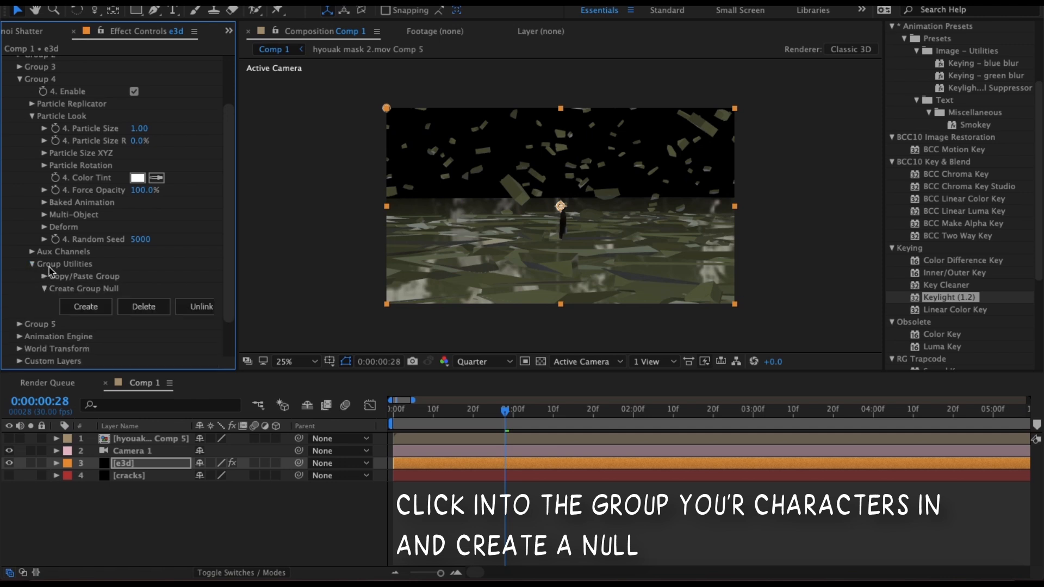
click(86, 307)
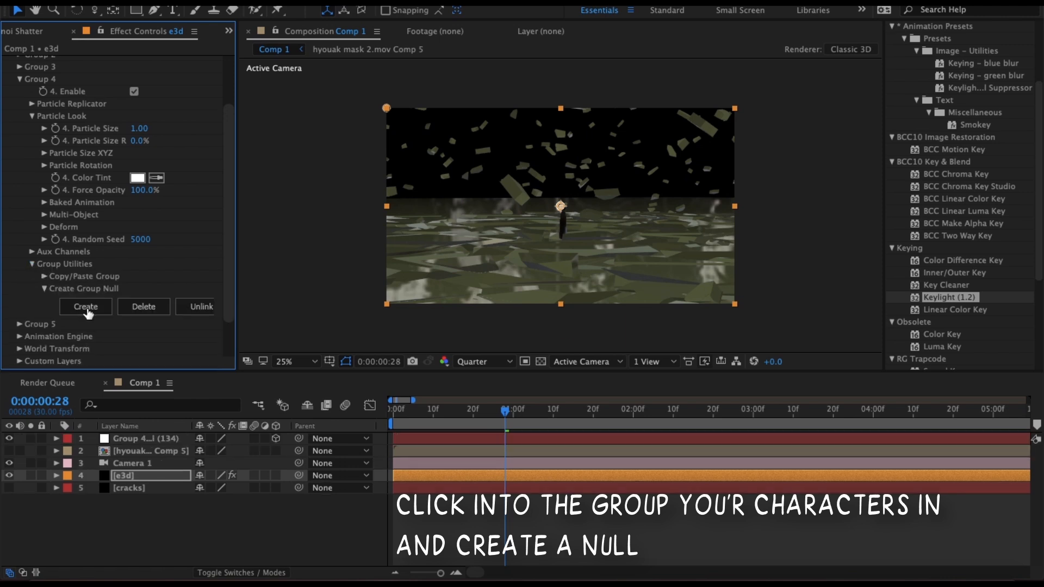
Rename the new Group 4 null layer as character null.
click(158, 439)
right_click(157, 441)
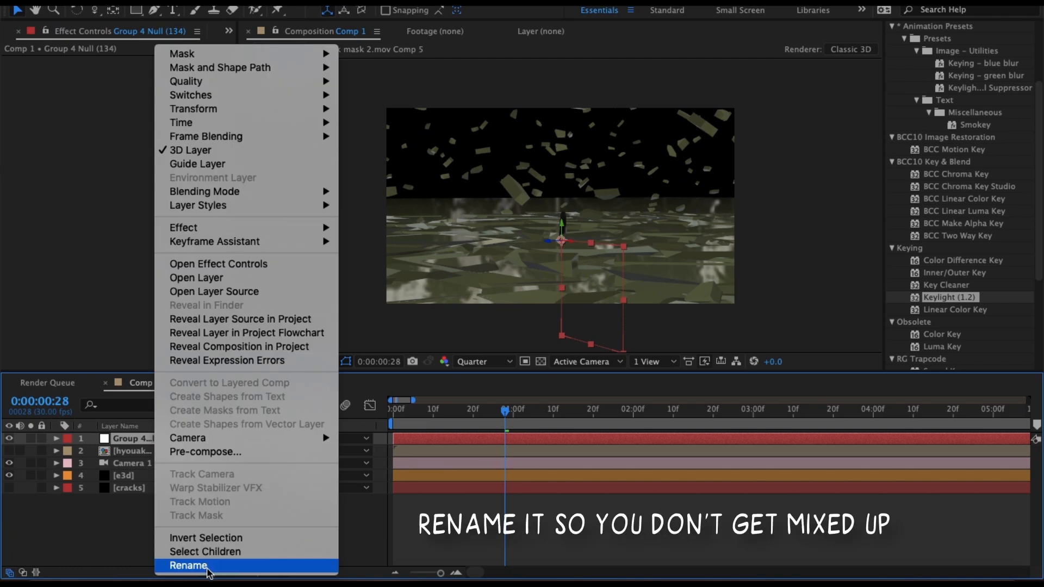
click(188, 565)
text(cha)
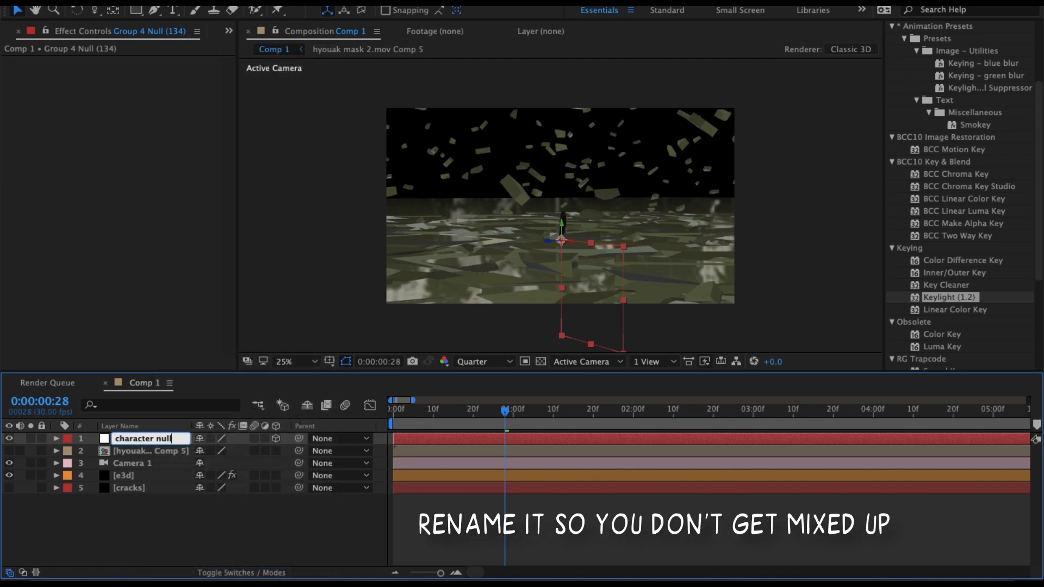
text(racter null)
key(Return)
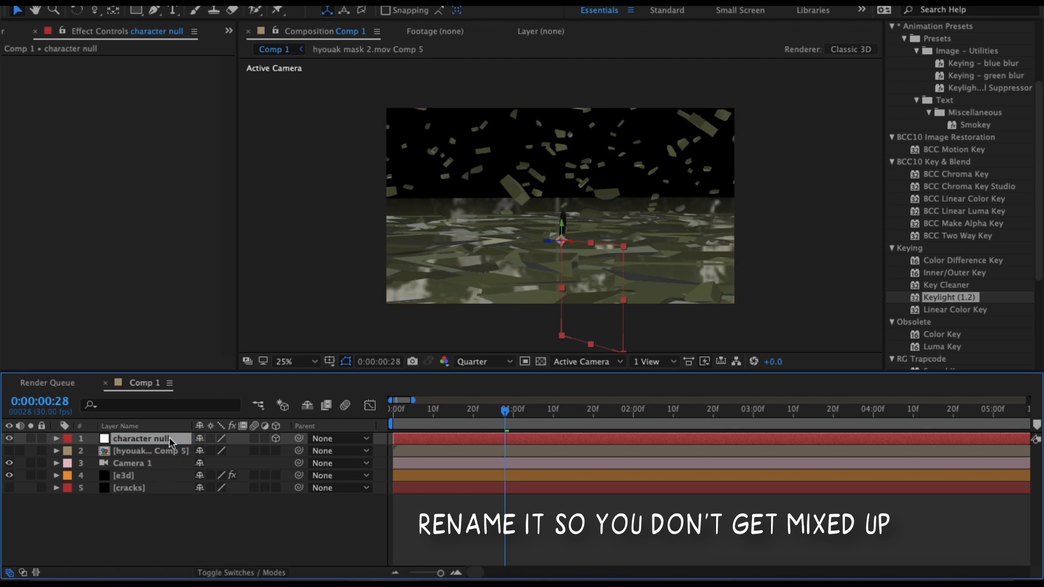
Move the composition camera closer to the character with the camera tool.
key(c)
drag(571, 217, 607, 141)
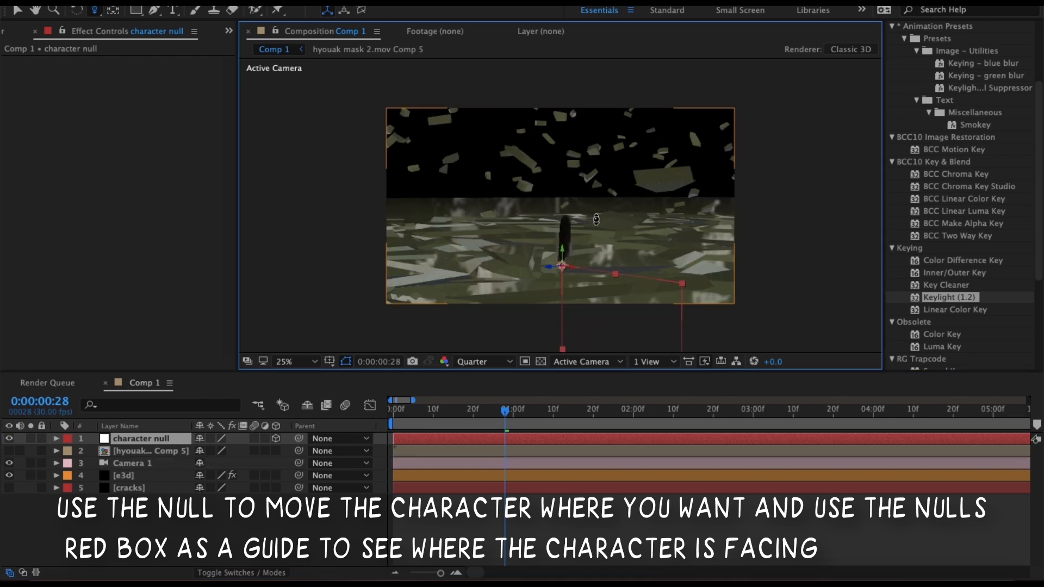
drag(577, 270, 595, 225)
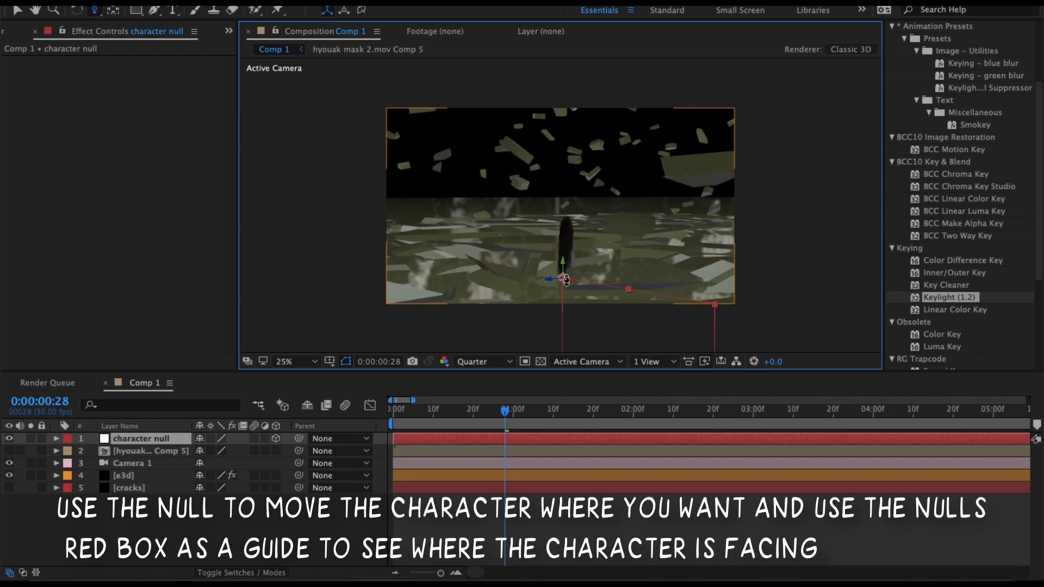
Set the character null's Y Rotation to -55° so the character turns towards the camera, leaving X Rotation at 0°.
key(v)
key(r)
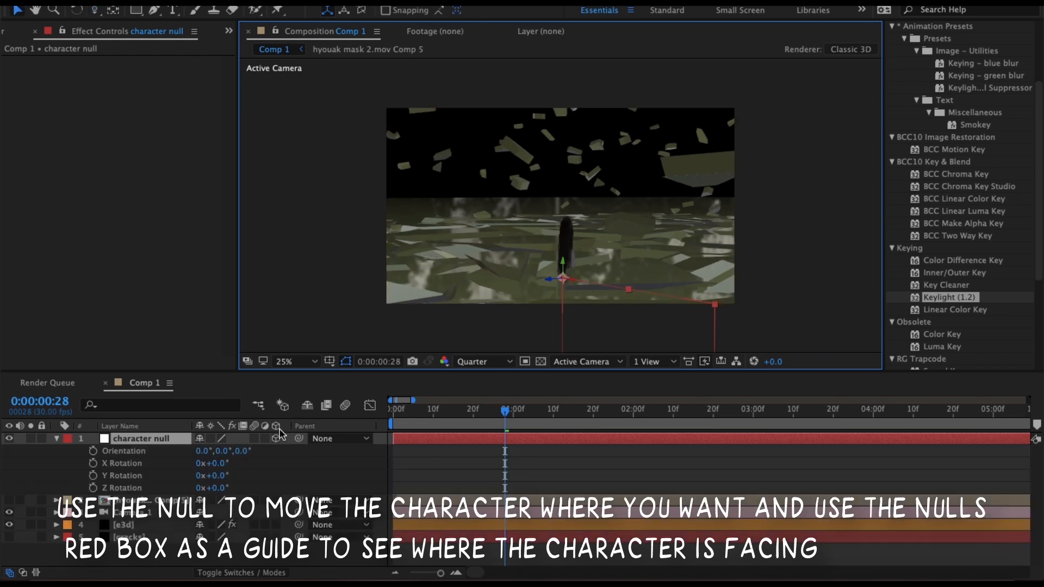
drag(216, 478, 177, 478)
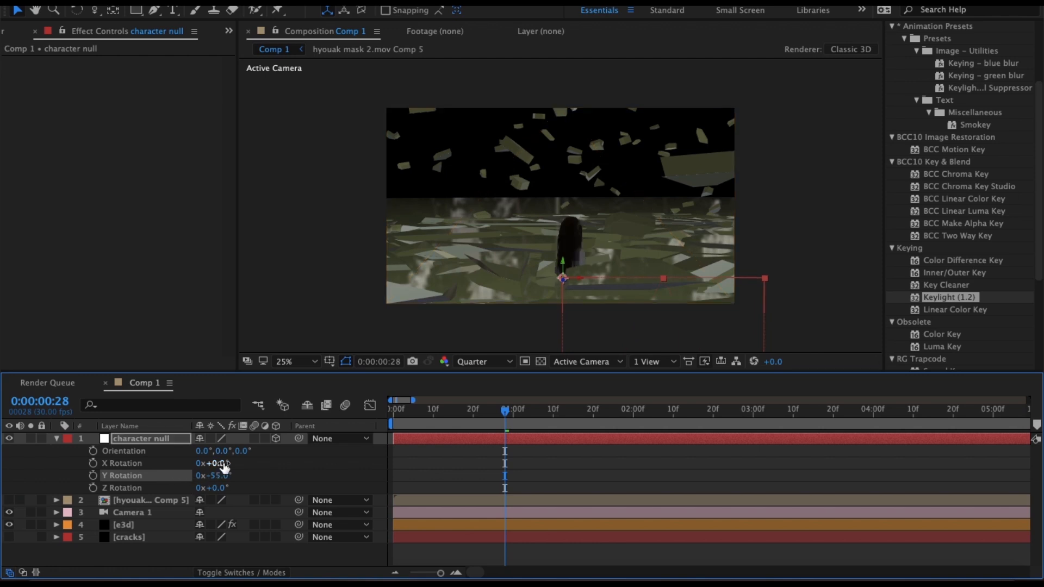
drag(218, 464, 220, 465)
key(ctrl+z)
Scale the character null to 139% and move it slightly upward in the composition.
click(640, 297)
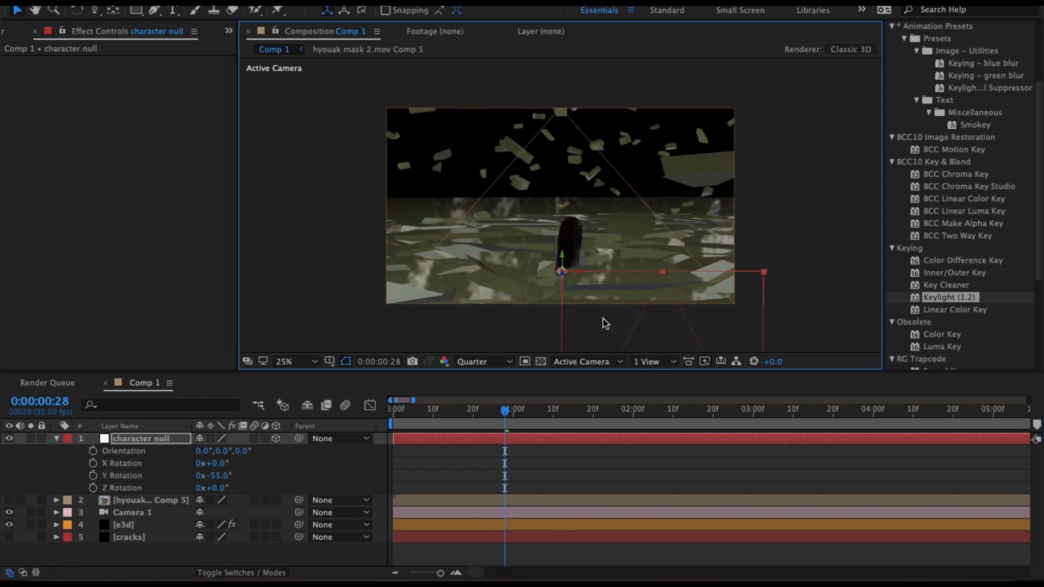
key(s)
drag(217, 451, 257, 463)
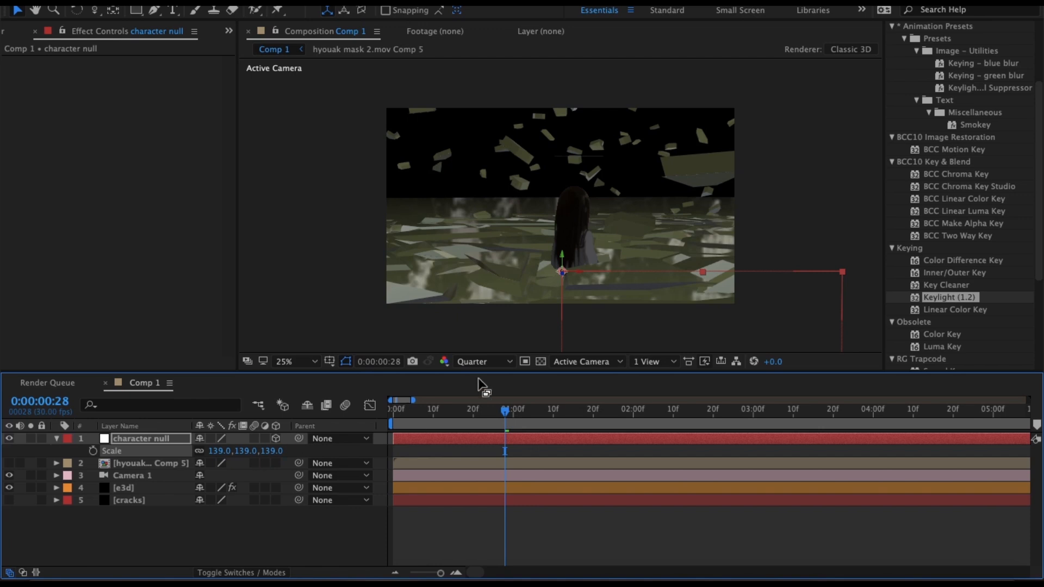
click(609, 324)
drag(609, 324, 606, 312)
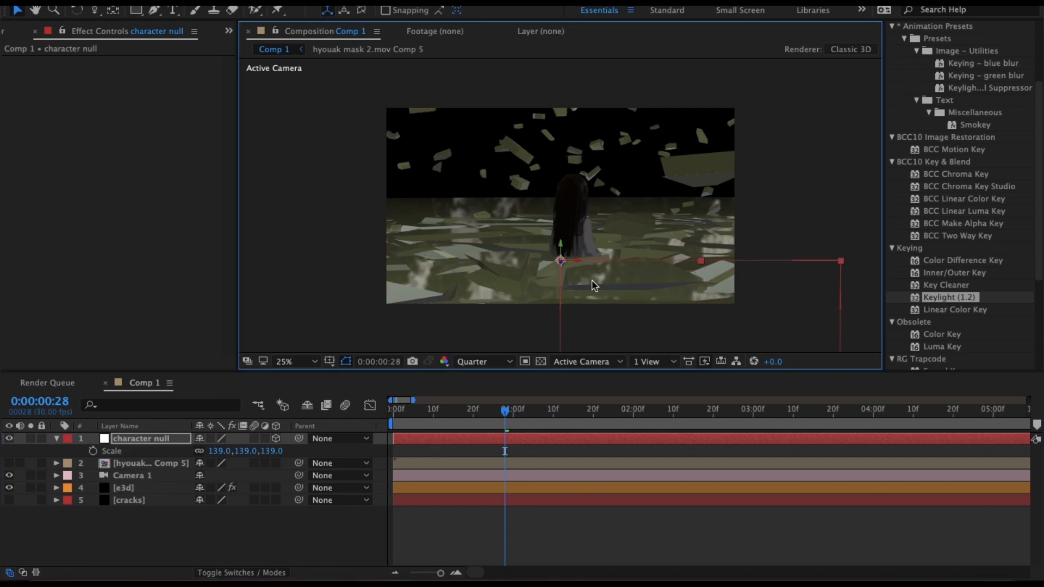
Move the character null closer to the camera and raise it slightly so the character fills more of the frame.
drag(560, 262, 662, 293)
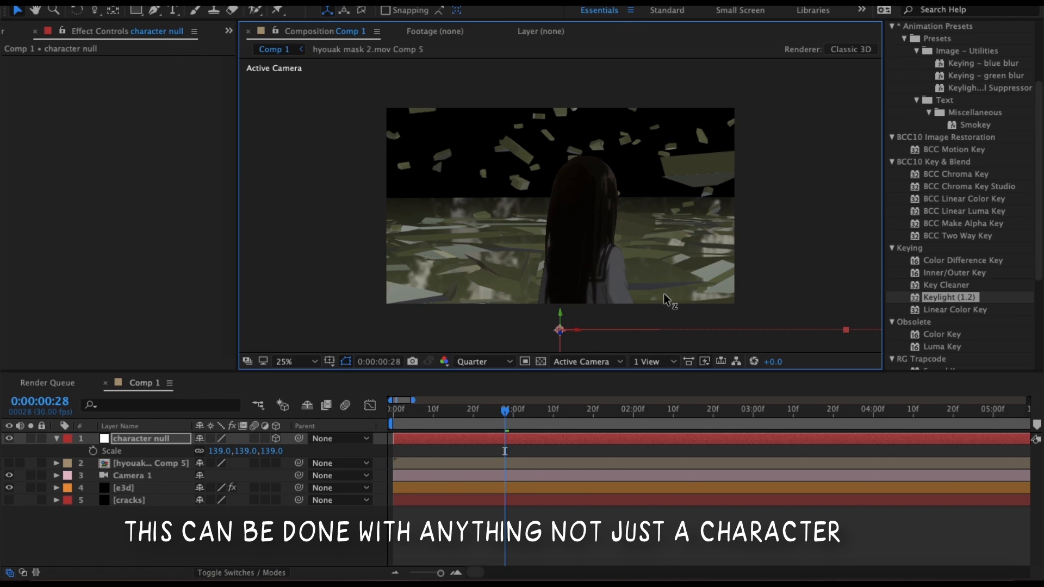
drag(650, 342, 649, 334)
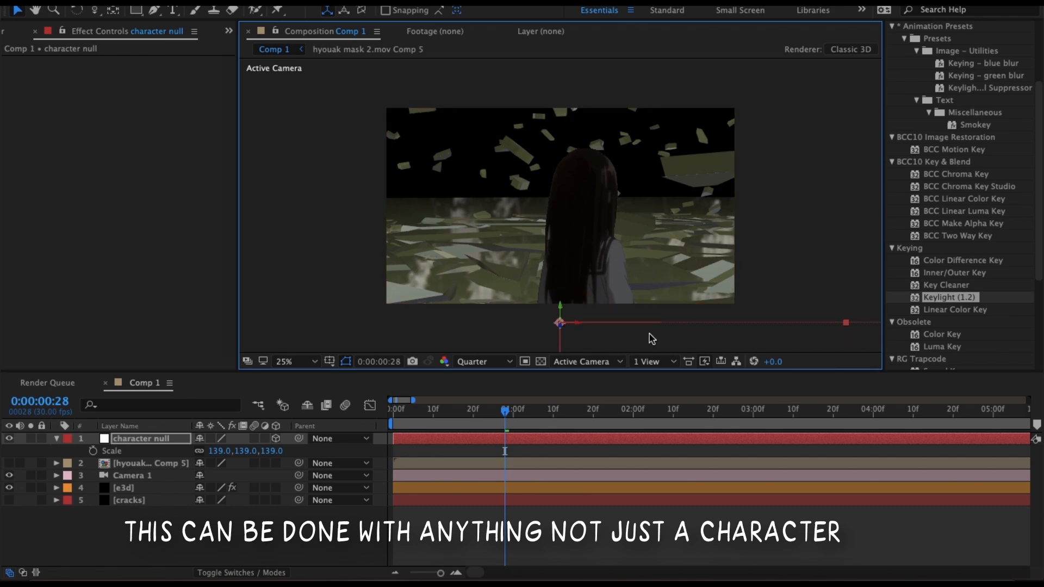
At the composition's first frame, dolly the camera closer to the character and shift the view so the character sits lower in frame.
click(392, 413)
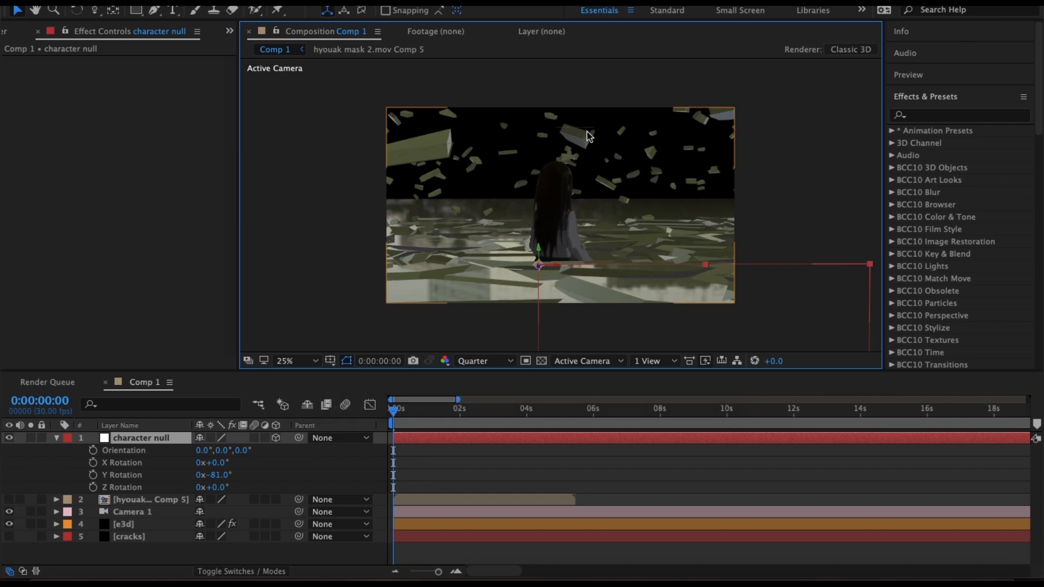
key(c)
drag(591, 166, 599, 143)
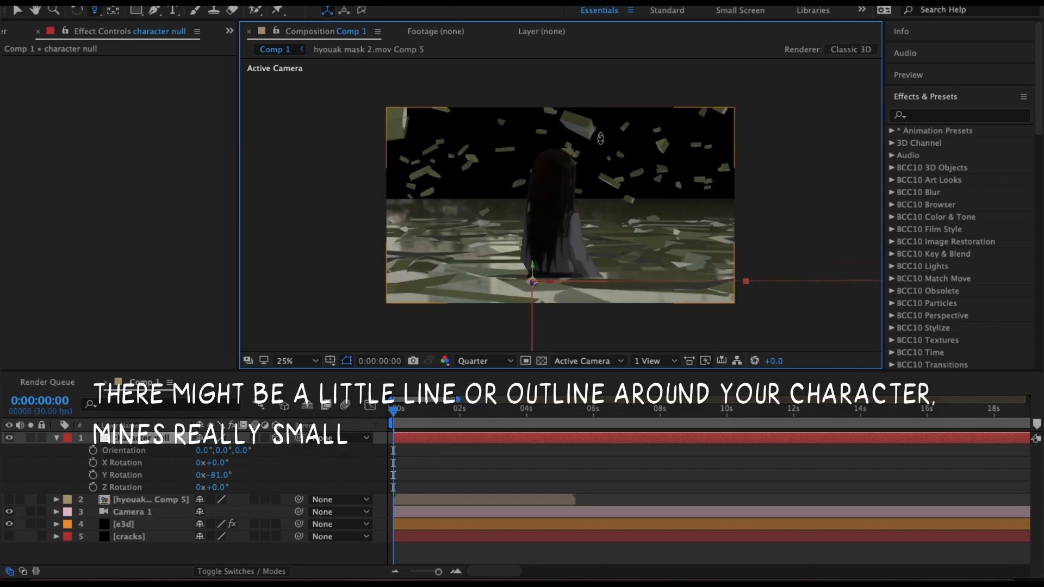
key(c)
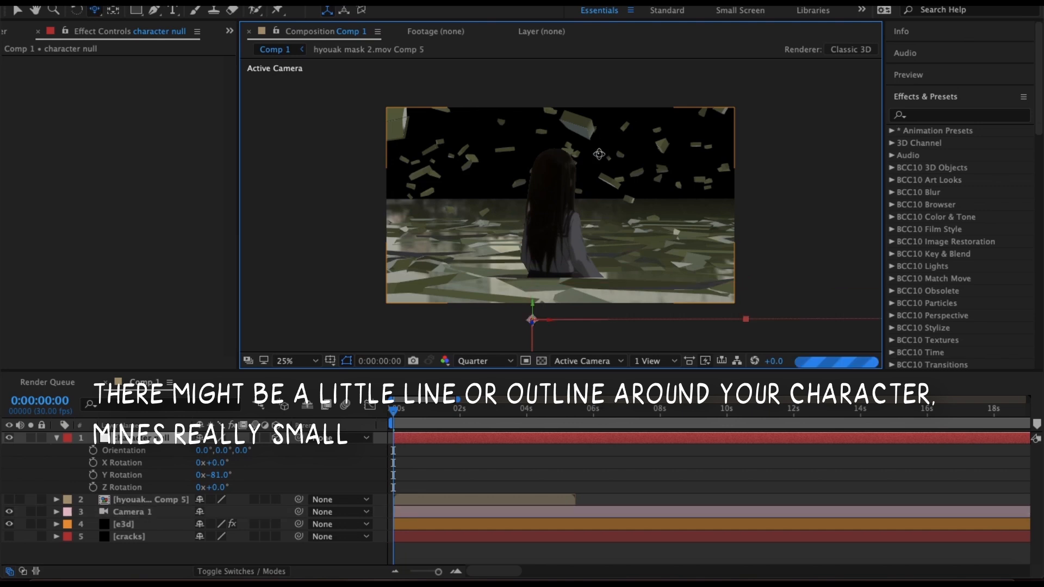
drag(598, 137, 631, 182)
key(v)
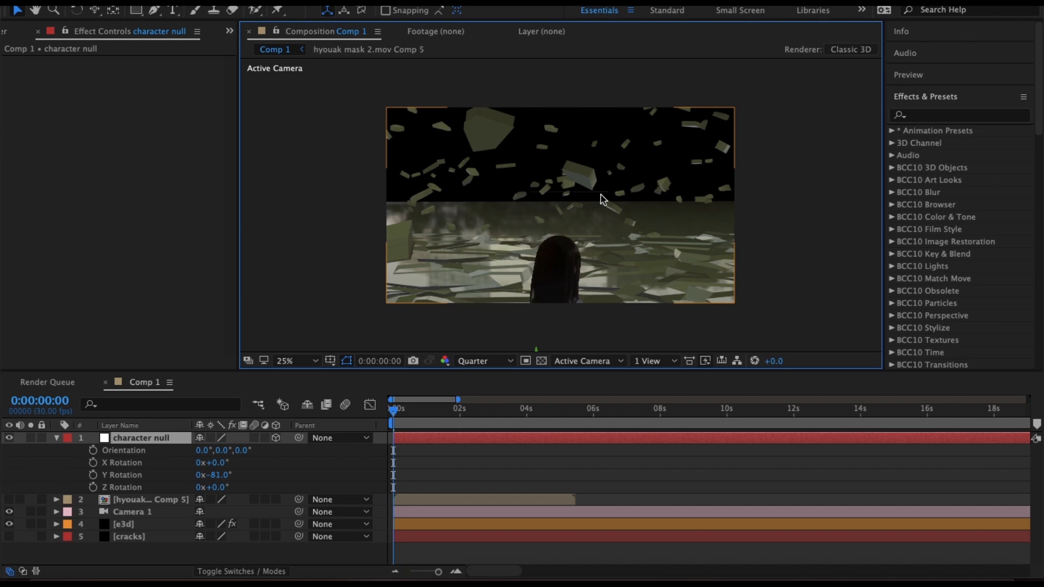
Lower both upper mask corners of the hyouak mask 2.mov Comp 5 layer slightly to trim the outline, and check the result at 0:00:00:07.
click(548, 396)
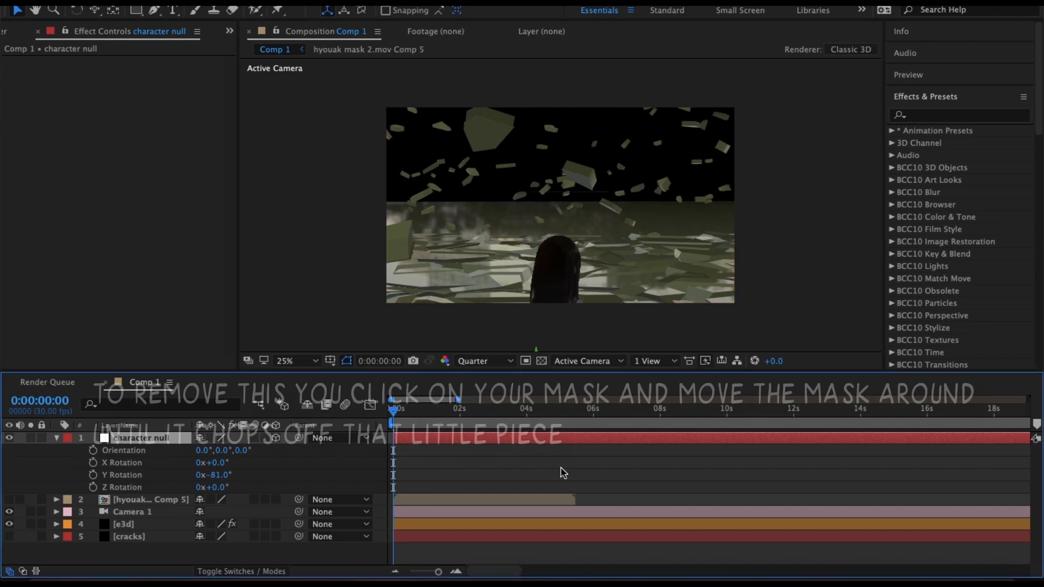
click(471, 499)
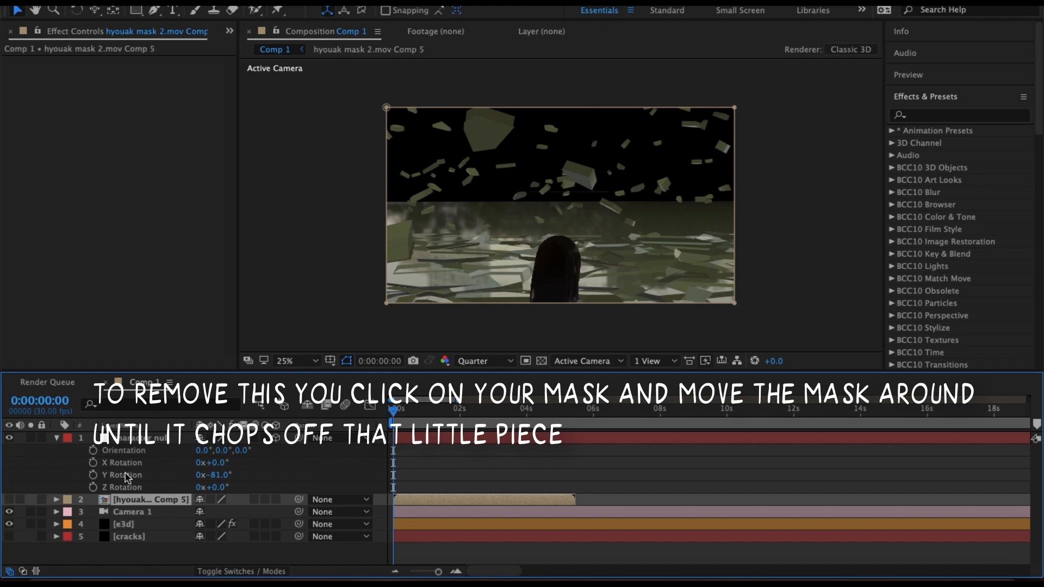
drag(387, 109, 387, 115)
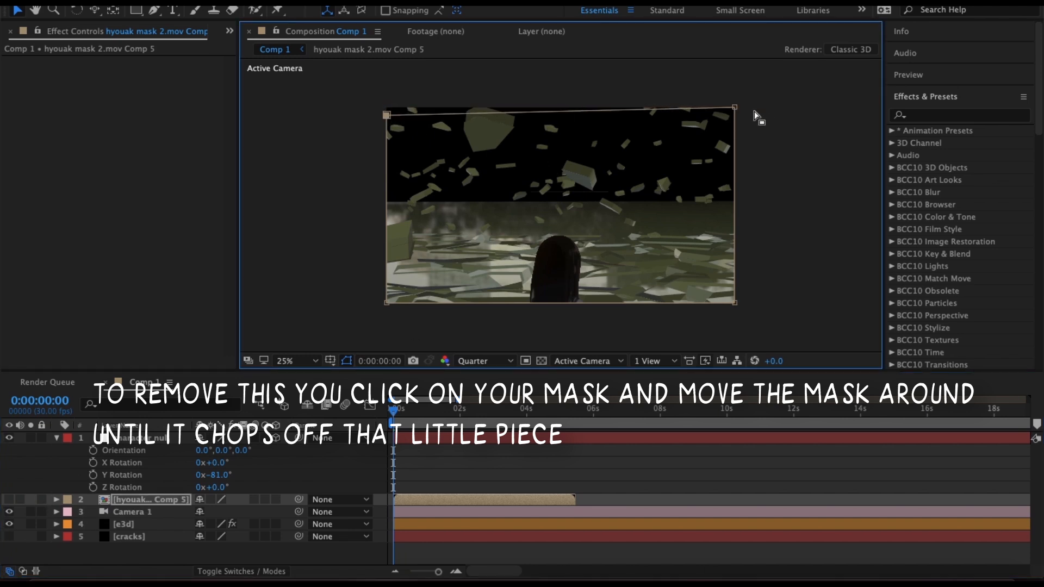
drag(739, 112, 740, 118)
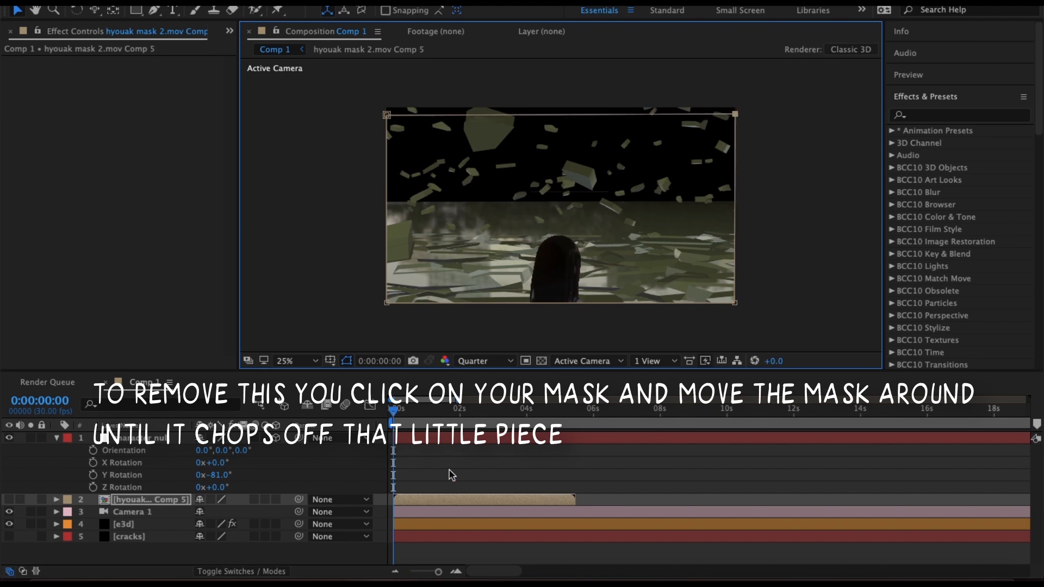
click(403, 421)
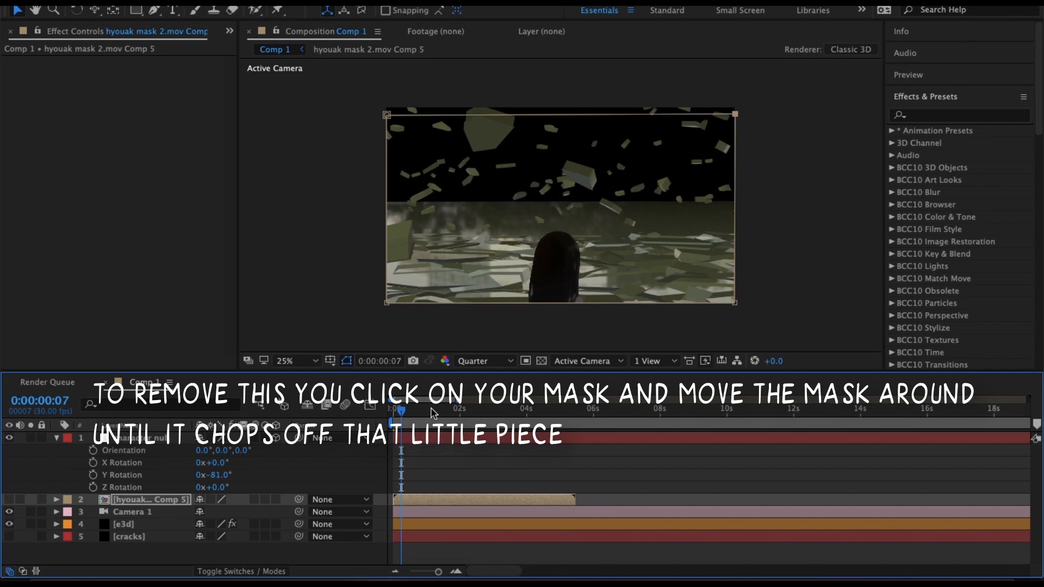
click(624, 492)
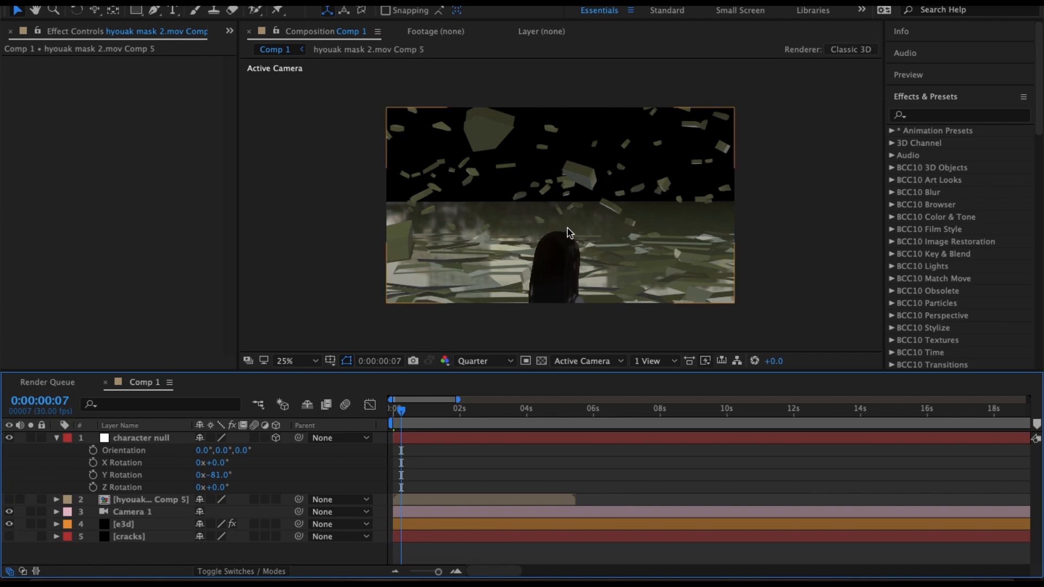